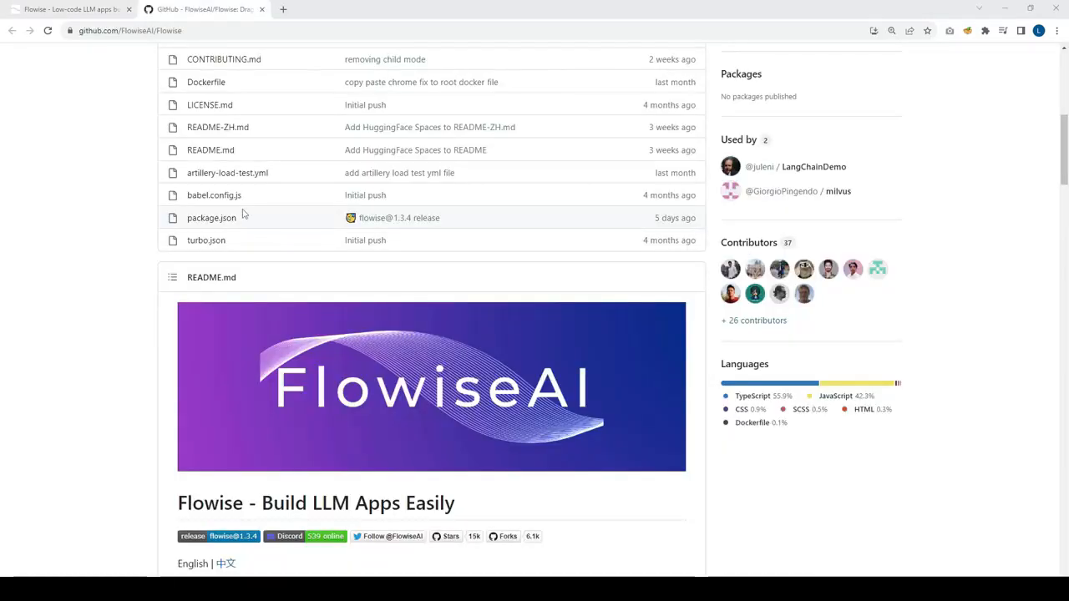
Examine the Quick Start section of the Flowise README for the NodeJS requirement and the commands to install and start Flowise.
{"action": "scroll", "coordinate": [242, 215], "scroll_direction": "down", "scroll_amount": 7}
{"action": "scroll", "coordinate": [54, 301], "scroll_direction": "down", "scroll_amount": 1}
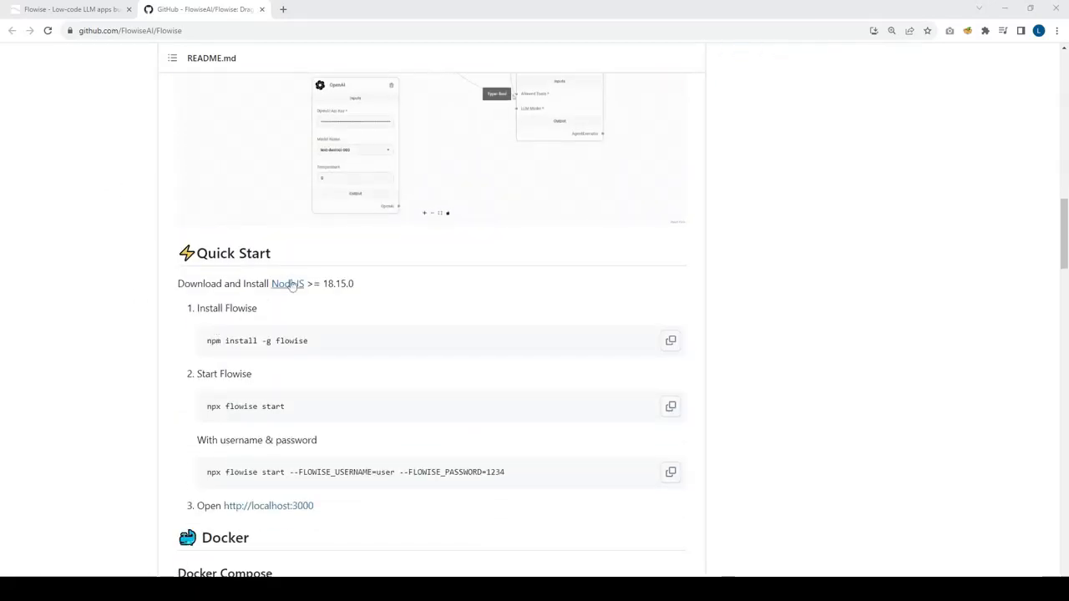
{"action": "left_click_drag", "start_coordinate": [212, 341], "coordinate": [330, 348]}
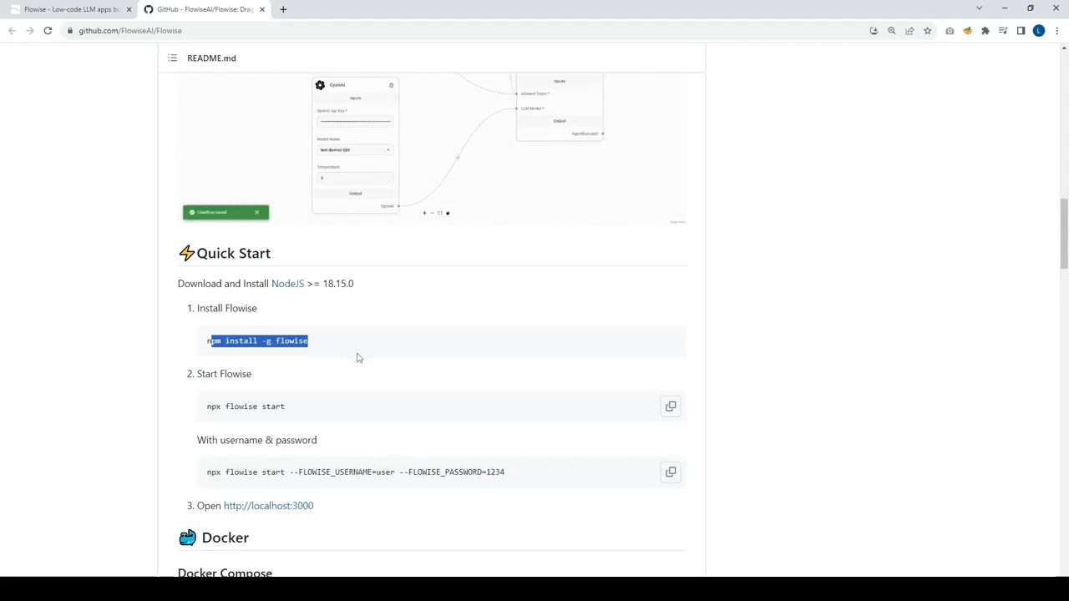
{"action": "left_click", "coordinate": [338, 410]}
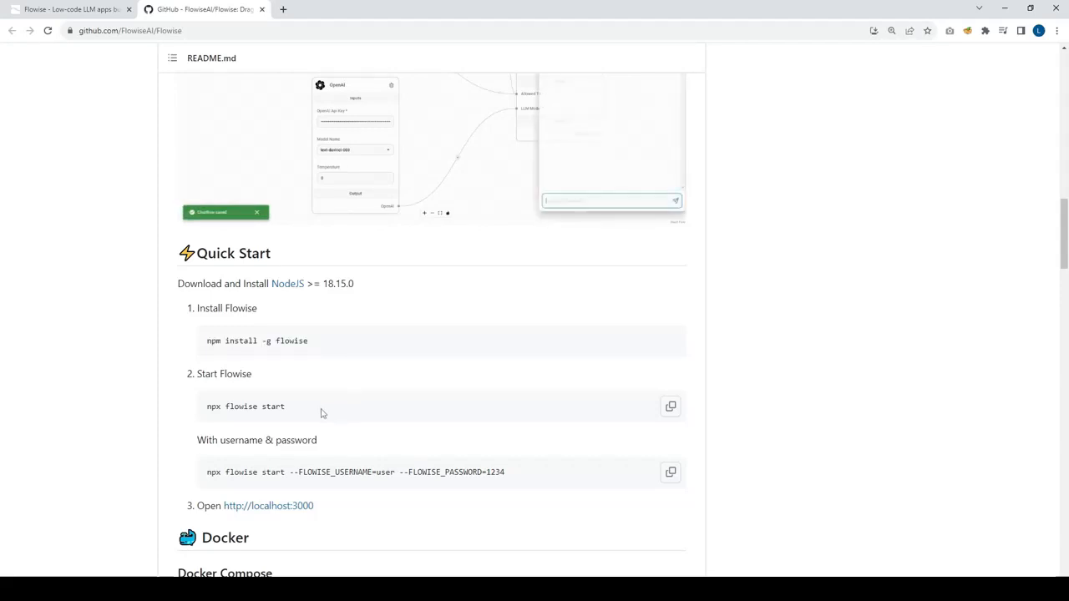
{"action": "left_click_drag", "start_coordinate": [286, 409], "coordinate": [227, 414]}
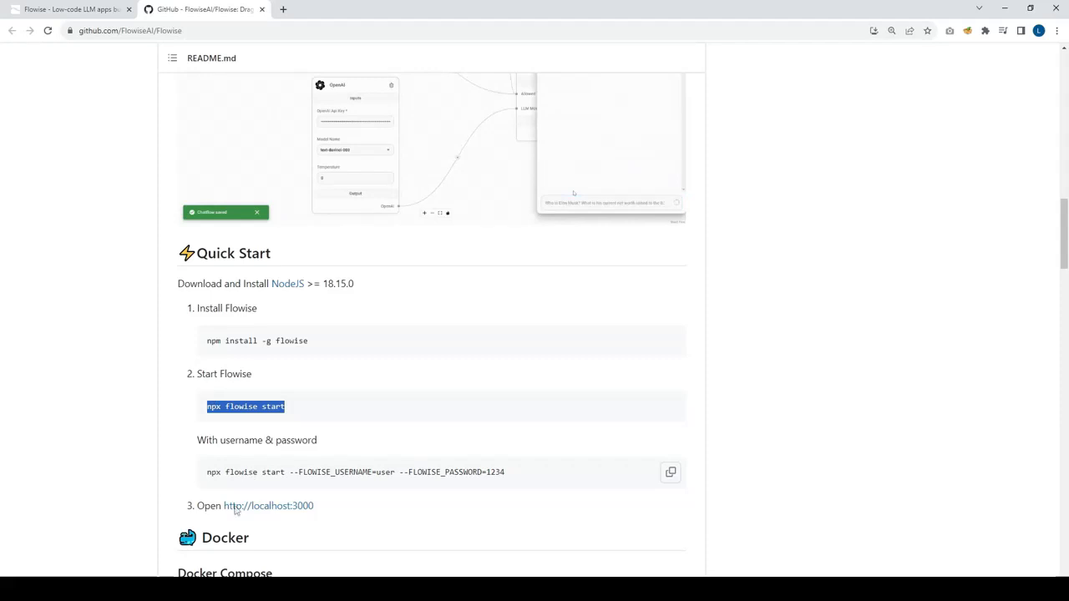
Switch to the local Flowise app, create a new chatflow and place an OpenAI LLM node on its canvas.
{"action": "left_click", "coordinate": [79, 9]}
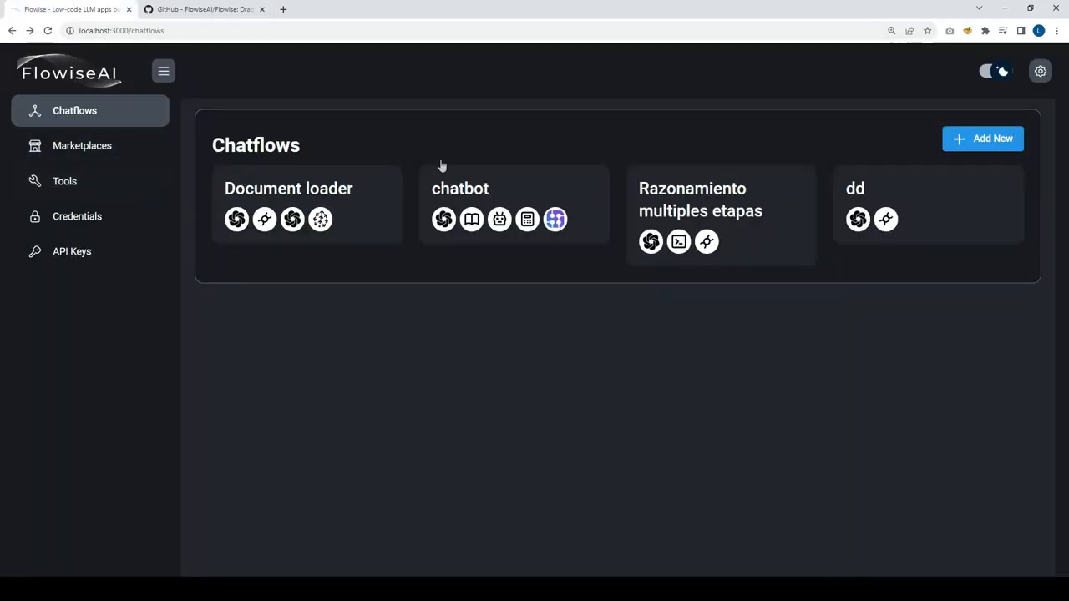
{"action": "left_click", "coordinate": [973, 140]}
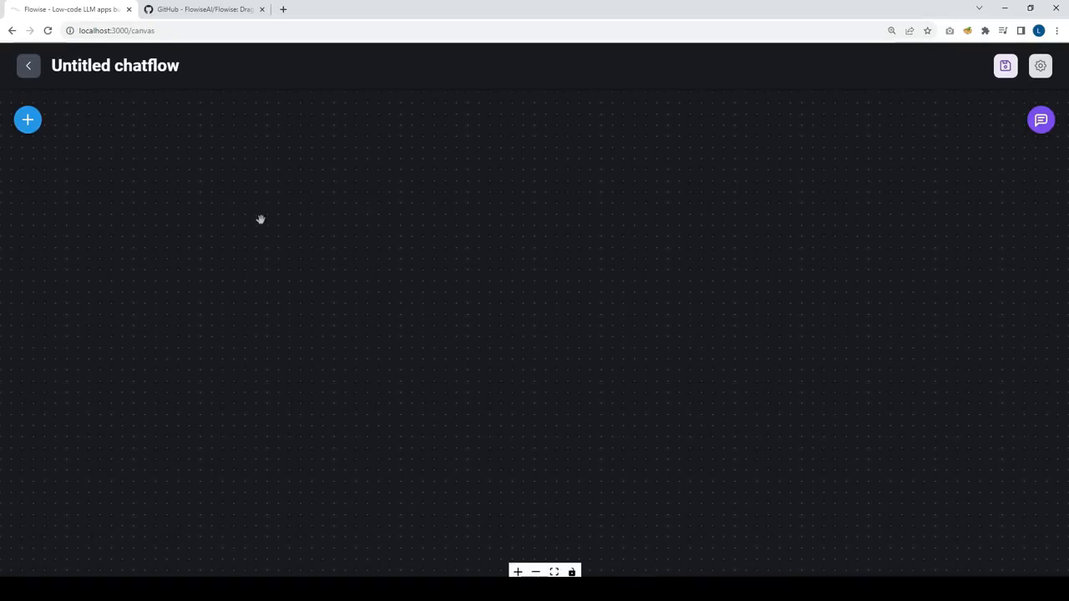
{"action": "left_click", "coordinate": [27, 119]}
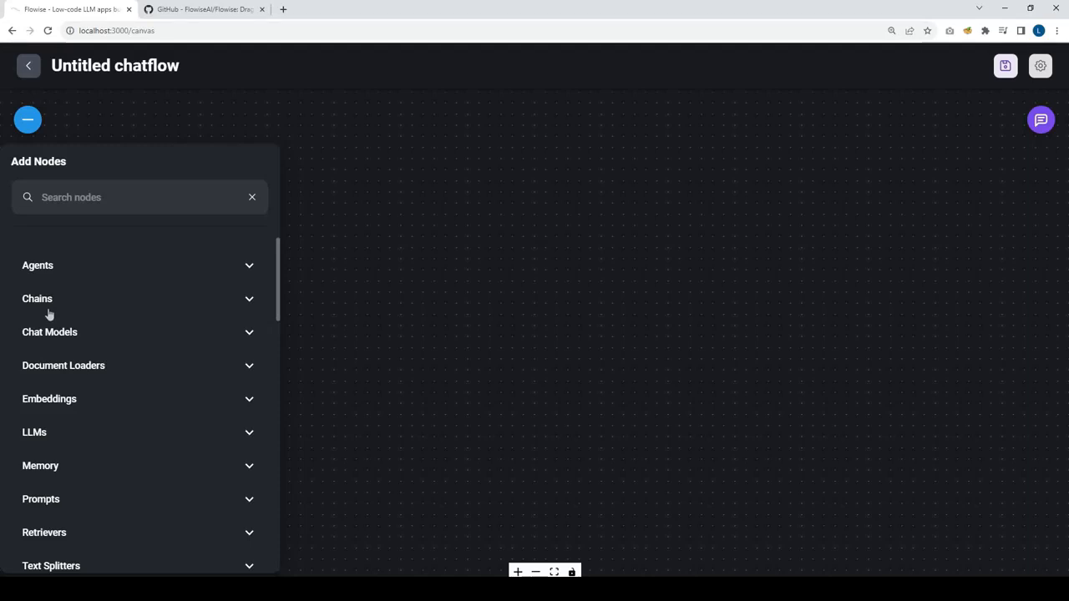
{"action": "left_click", "coordinate": [66, 430]}
{"action": "scroll", "coordinate": [72, 417], "scroll_direction": "down", "scroll_amount": 3}
{"action": "scroll", "coordinate": [126, 465], "scroll_direction": "down", "scroll_amount": 2}
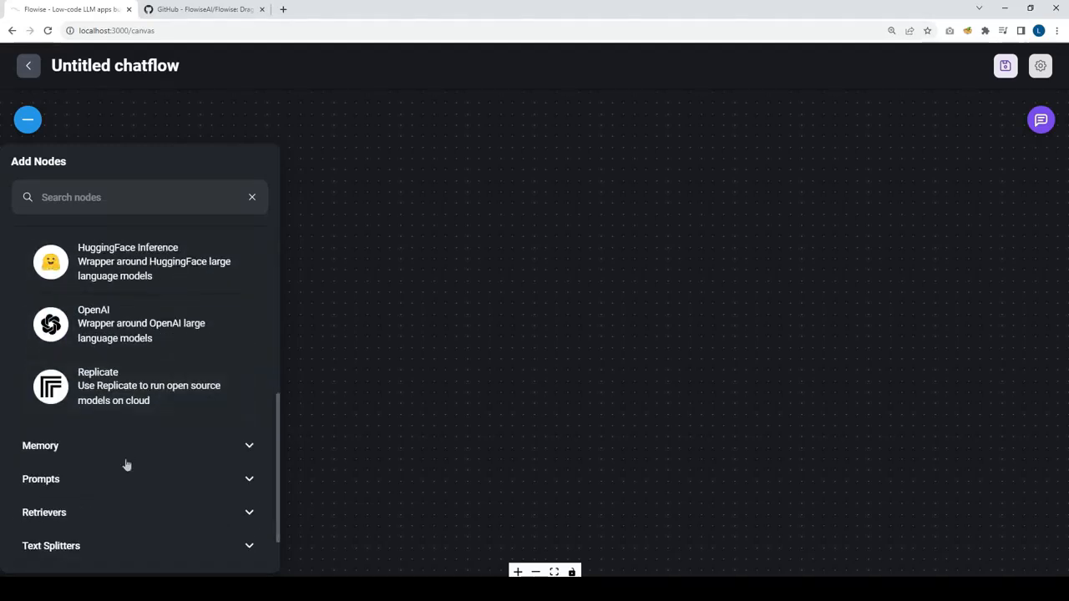
{"action": "left_click_drag", "start_coordinate": [102, 323], "coordinate": [420, 198]}
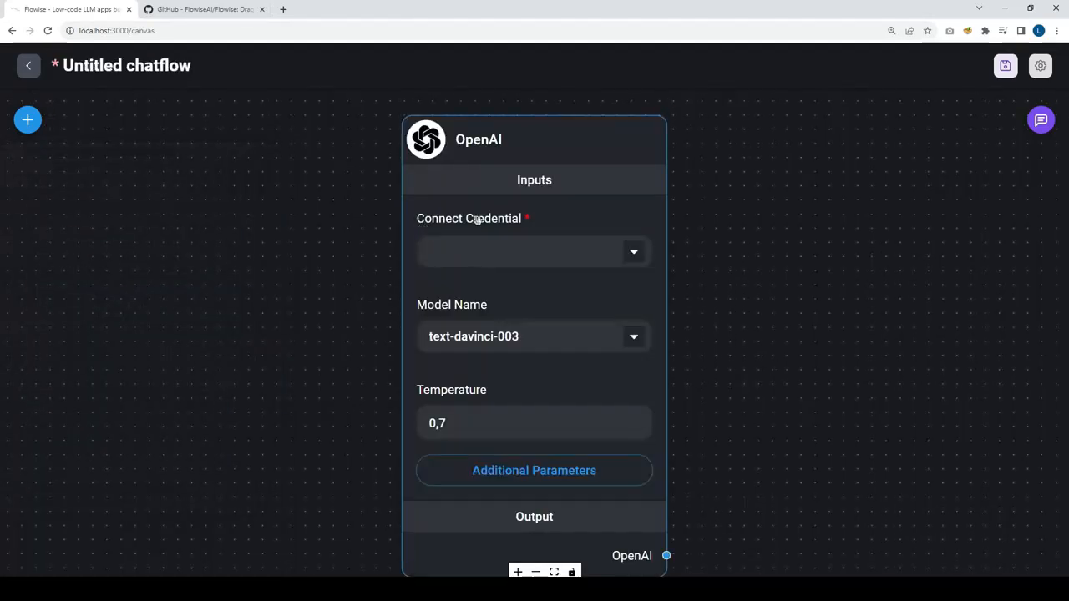
Connect the flowise2 credential to the OpenAI node.
{"action": "left_click", "coordinate": [629, 261]}
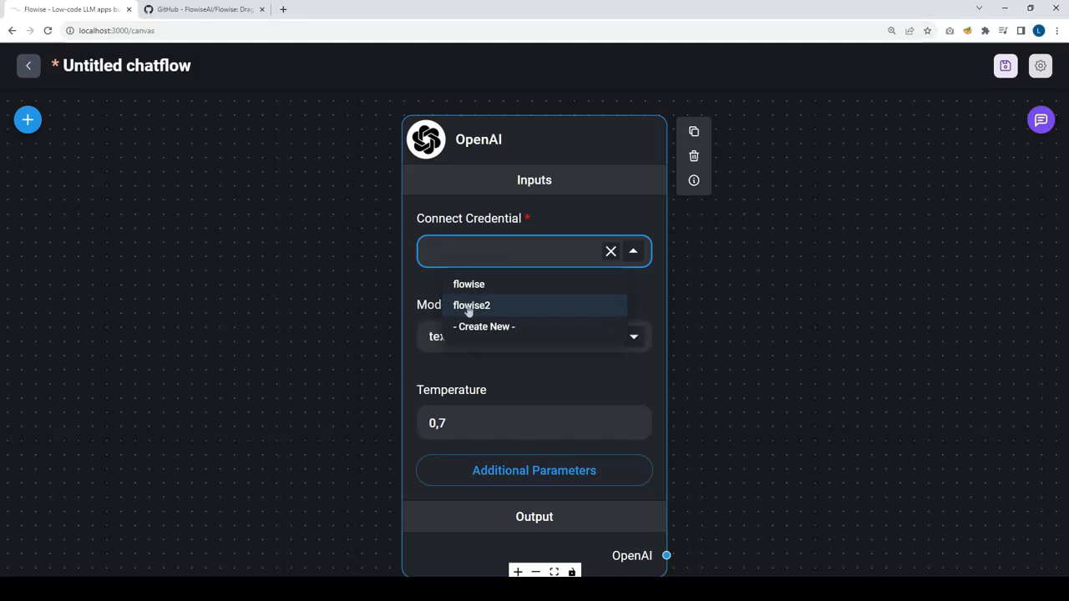
{"action": "left_click", "coordinate": [469, 310]}
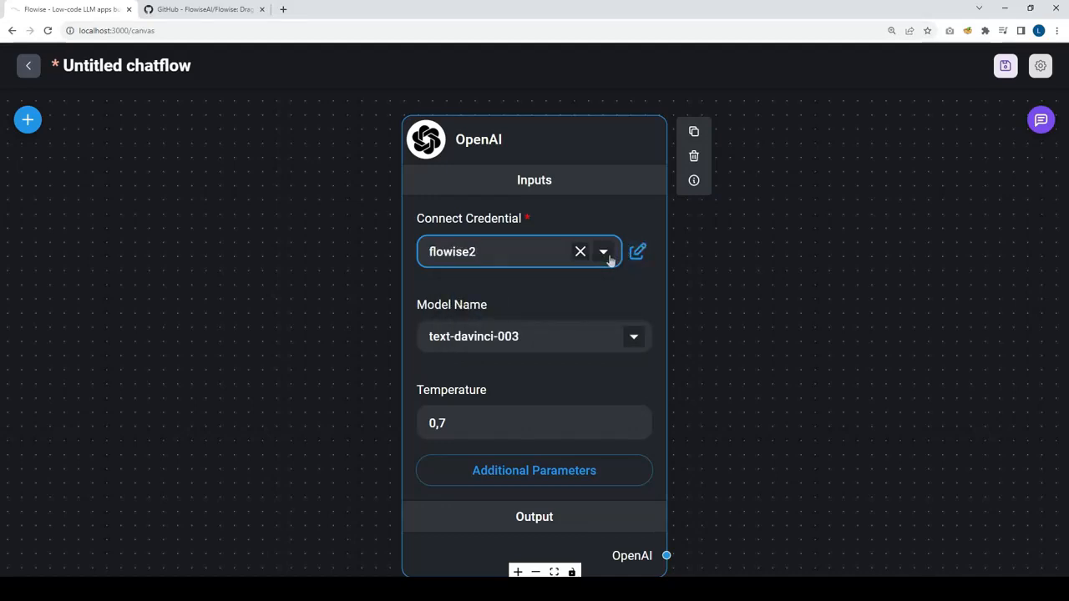
{"action": "left_click", "coordinate": [607, 259]}
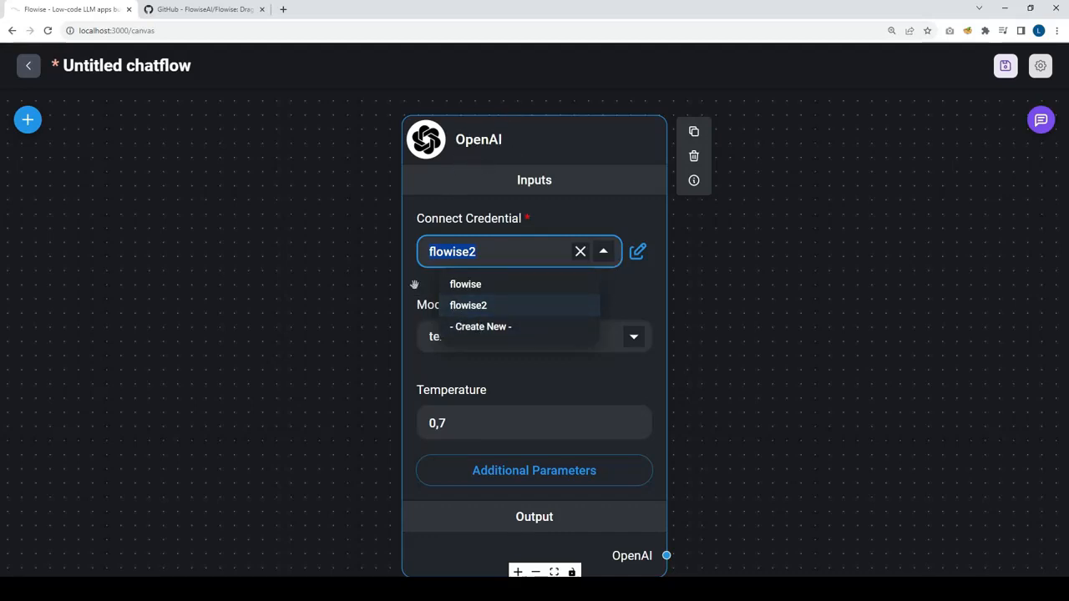
{"action": "left_click", "coordinate": [661, 294]}
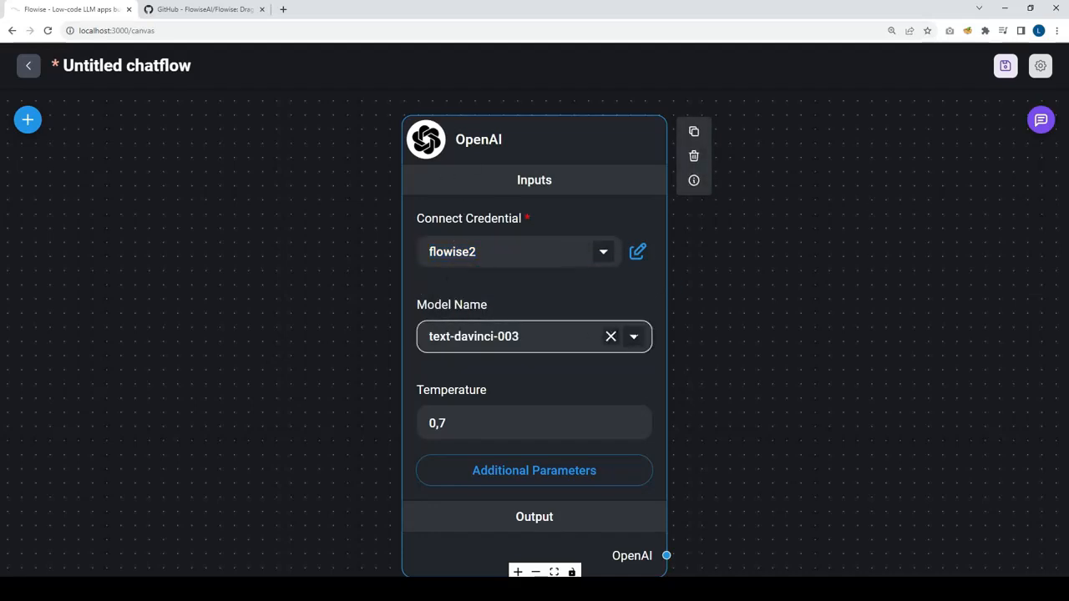
Review the OpenAI node's model choices, reposition the node slightly on the canvas, and check its additional parameters.
{"action": "left_click", "coordinate": [600, 341]}
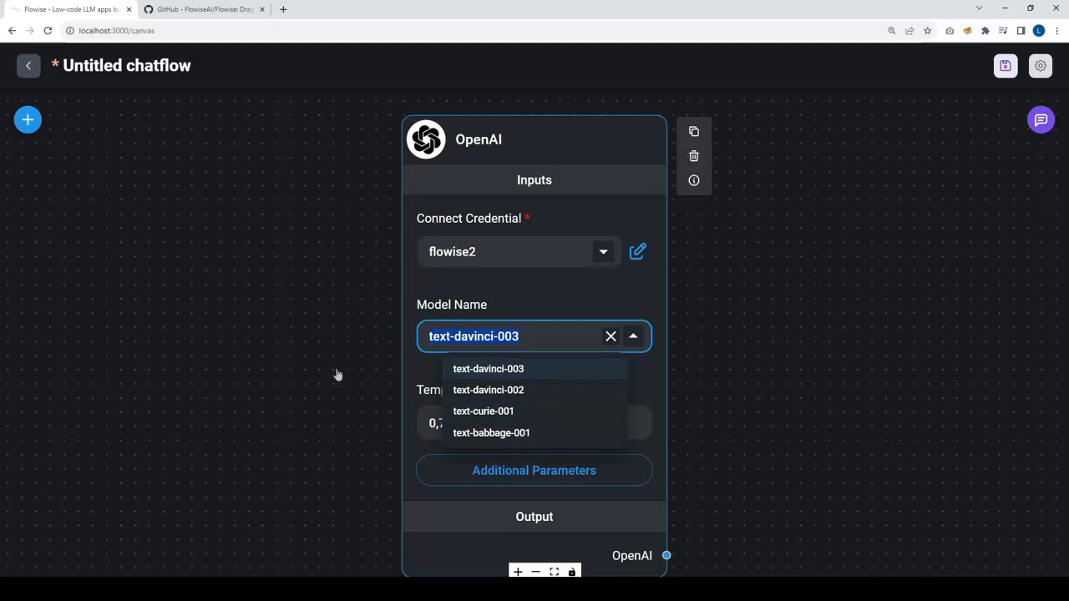
{"action": "left_click_drag", "start_coordinate": [517, 132], "coordinate": [481, 118]}
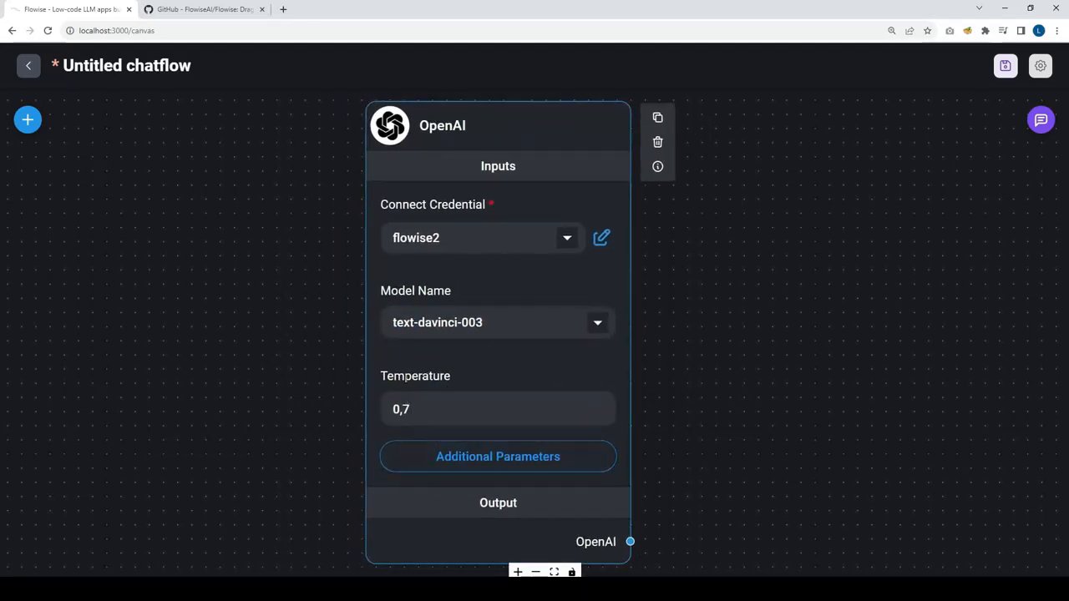
{"action": "left_click", "coordinate": [515, 473]}
{"action": "key", "text": "Escape"}
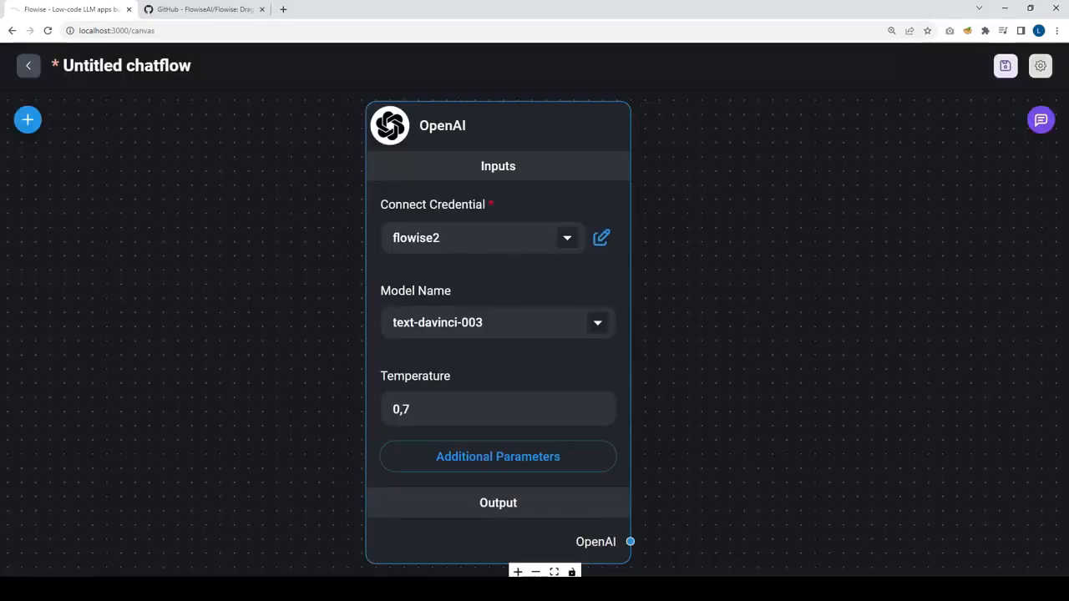
Add an LLM Chain node beside the OpenAI node and connect the OpenAI output to its Language Model input.
{"action": "scroll", "coordinate": [253, 253], "scroll_direction": "down", "scroll_amount": 2}
{"action": "left_click", "coordinate": [28, 120]}
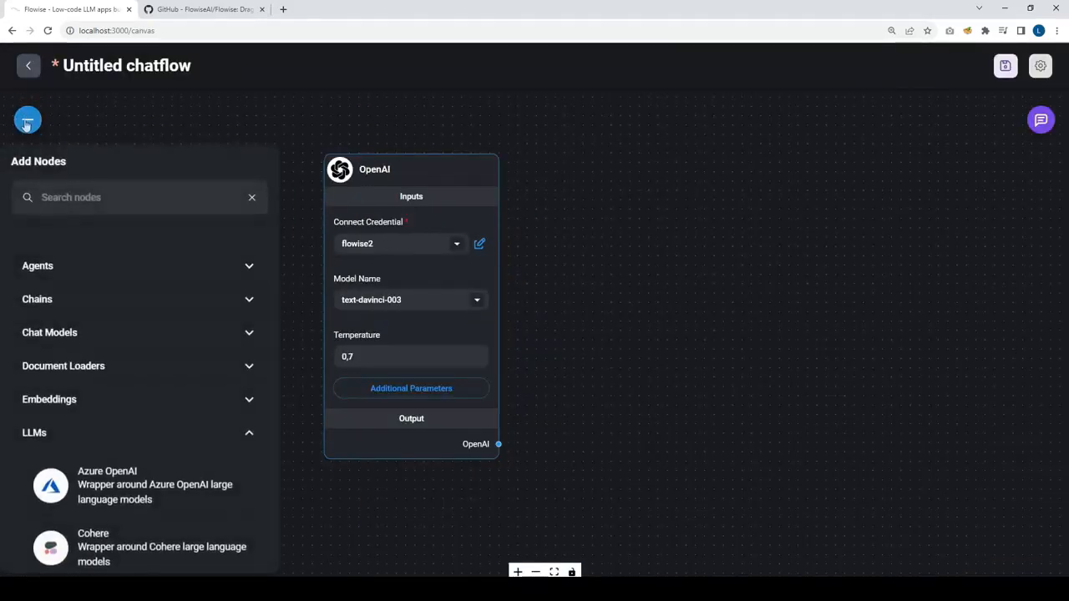
{"action": "left_click", "coordinate": [55, 431]}
{"action": "scroll", "coordinate": [38, 354], "scroll_direction": "down", "scroll_amount": 1}
{"action": "scroll", "coordinate": [89, 326], "scroll_direction": "up", "scroll_amount": 1}
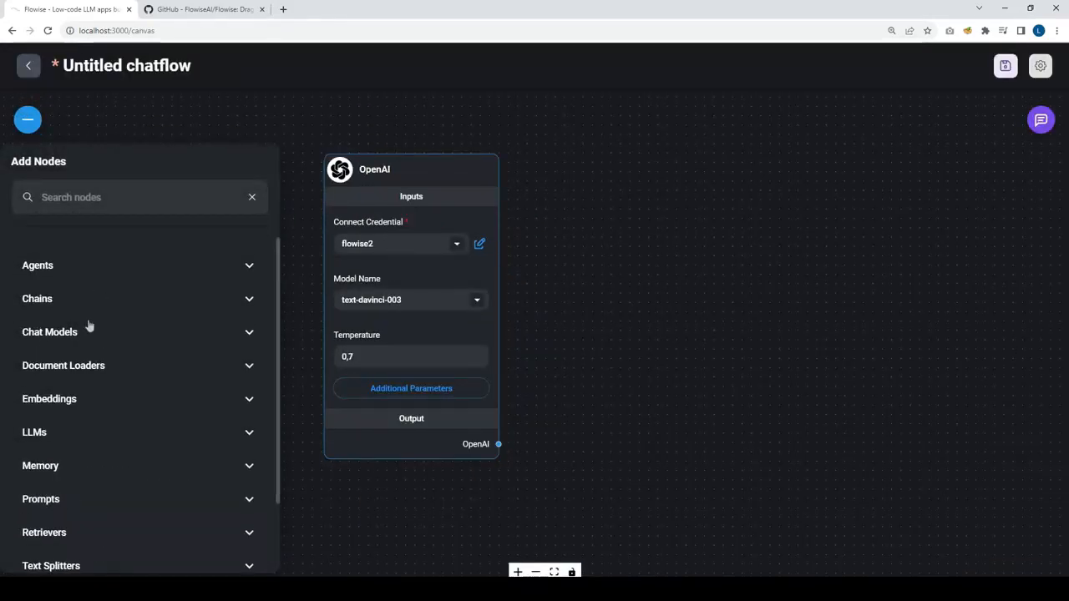
{"action": "left_click", "coordinate": [68, 301]}
{"action": "scroll", "coordinate": [92, 376], "scroll_direction": "down", "scroll_amount": 3}
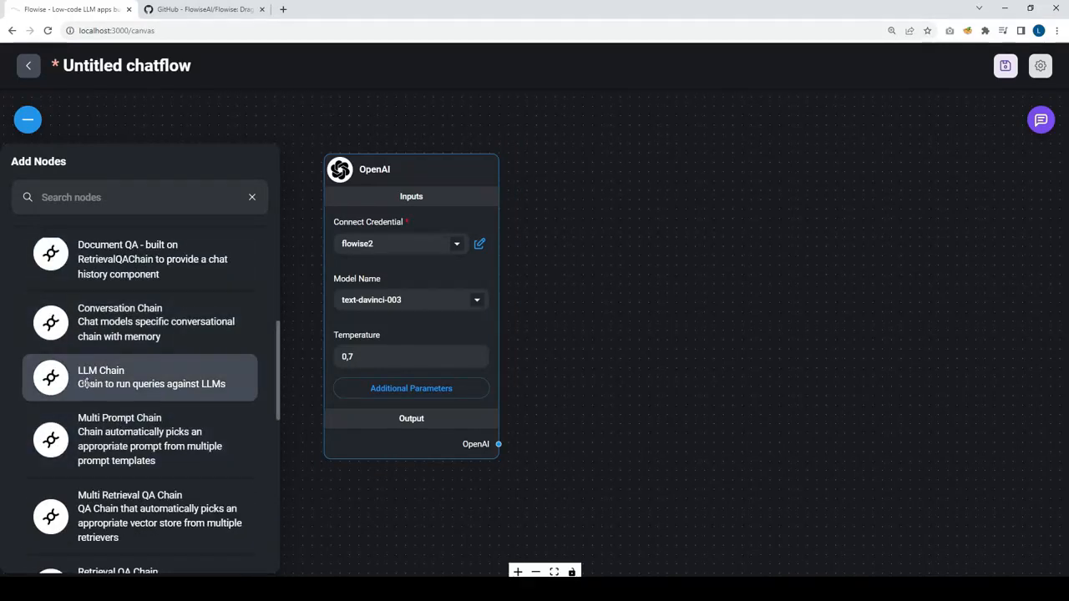
{"action": "left_click_drag", "start_coordinate": [87, 384], "coordinate": [696, 216]}
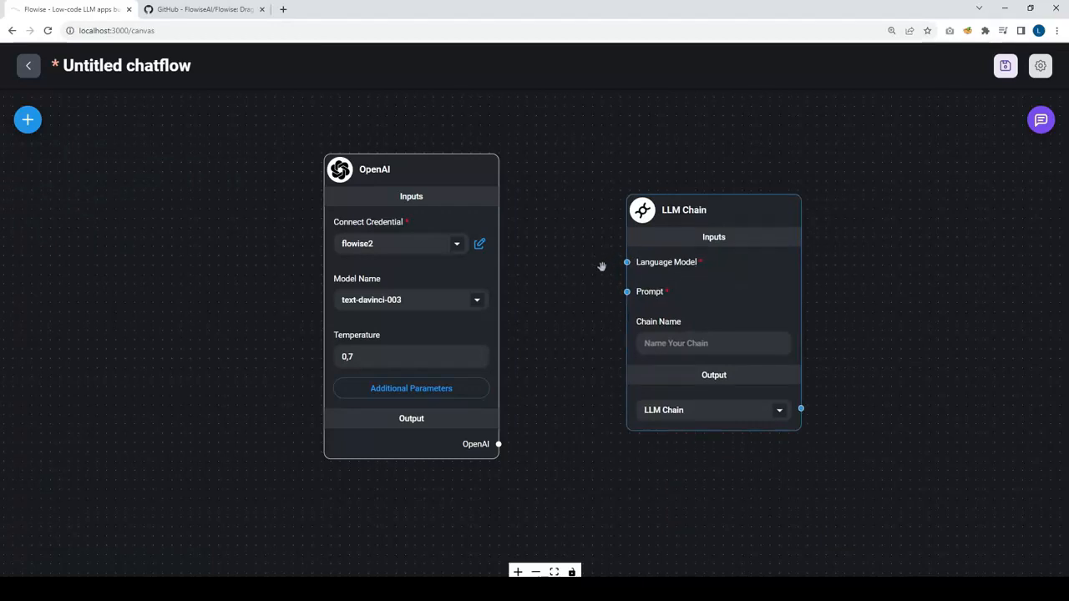
{"action": "left_click_drag", "start_coordinate": [628, 262], "coordinate": [498, 445]}
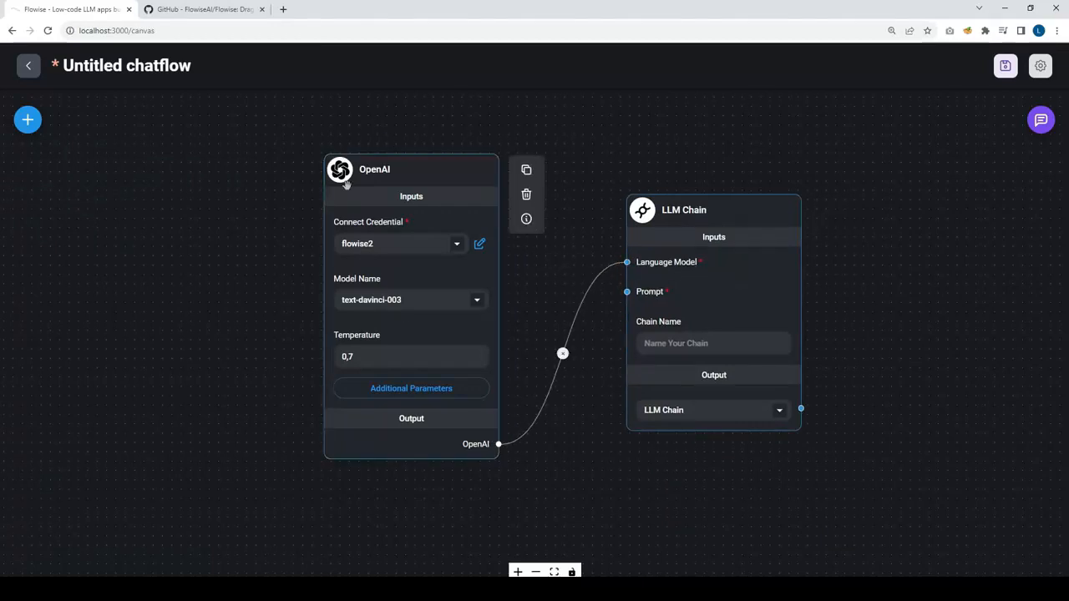
Move the OpenAI node farther from the LLM Chain and add a basic Prompt Template node below the two nodes.
{"action": "left_click_drag", "start_coordinate": [346, 184], "coordinate": [257, 134]}
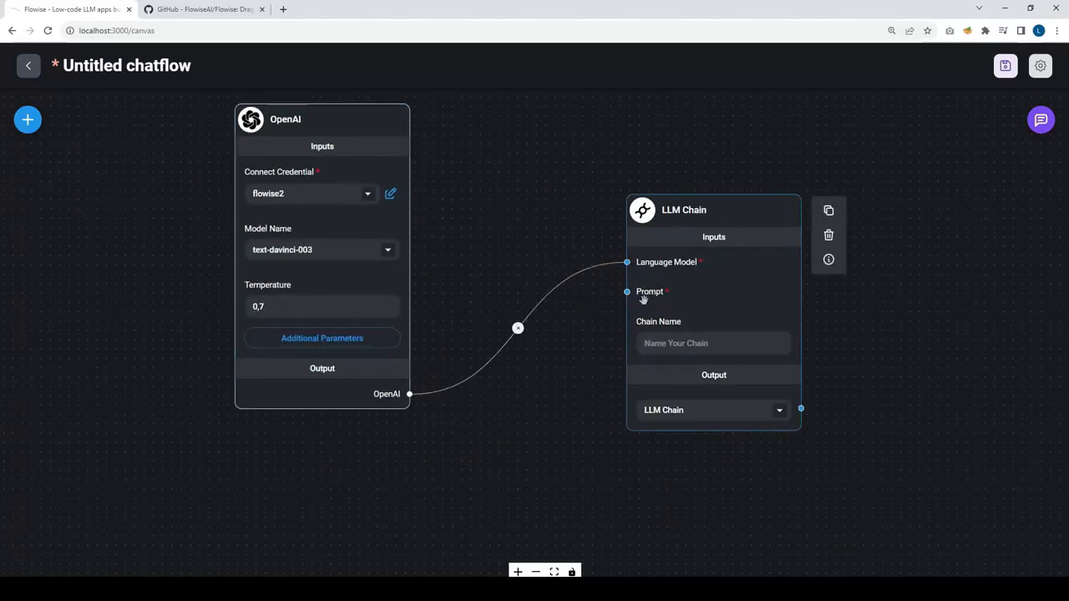
{"action": "left_click", "coordinate": [27, 120]}
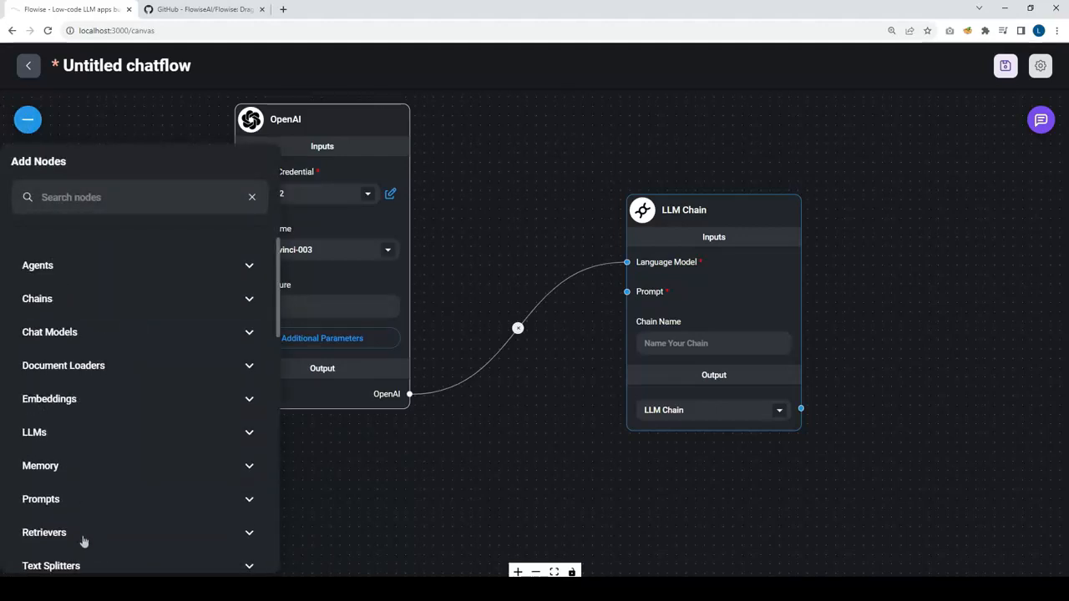
{"action": "left_click", "coordinate": [47, 499]}
{"action": "scroll", "coordinate": [75, 393], "scroll_direction": "down", "scroll_amount": 3}
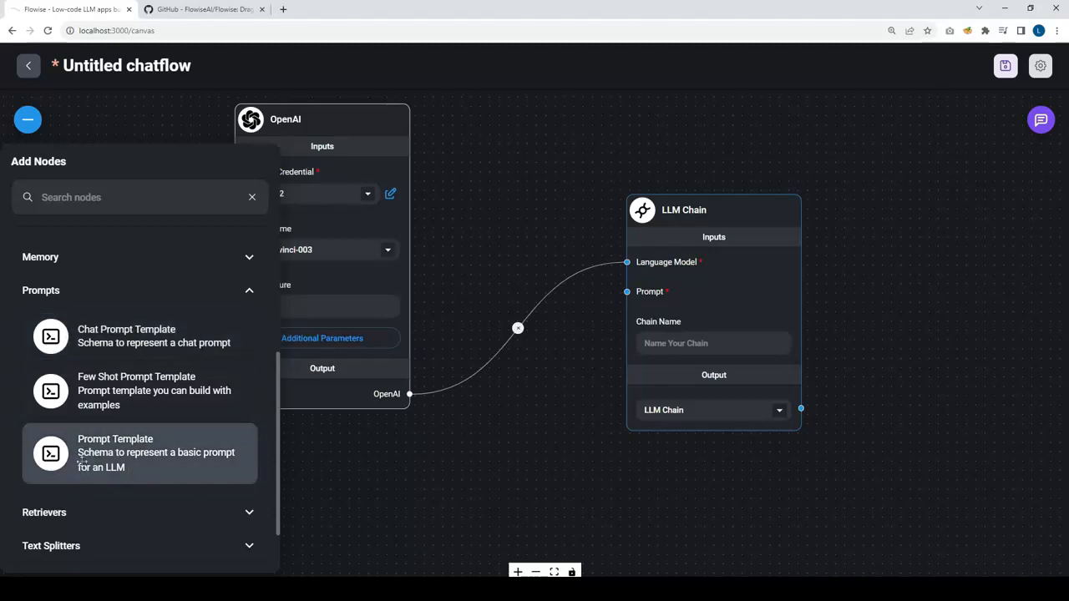
{"action": "left_click_drag", "start_coordinate": [107, 447], "coordinate": [443, 472]}
{"action": "scroll", "coordinate": [494, 489], "scroll_direction": "down", "scroll_amount": 2}
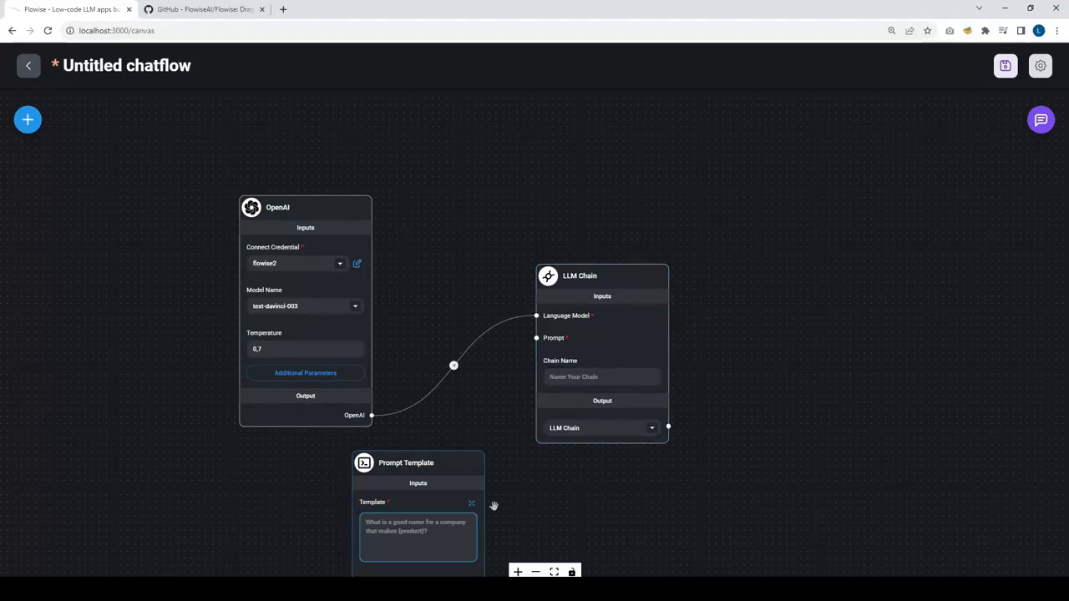
Set the prompt template to "answer to users questions" and connect its output to the LLM Chain's Prompt input.
{"action": "left_click", "coordinate": [415, 527]}
{"action": "type", "text": "answer to users questions"}
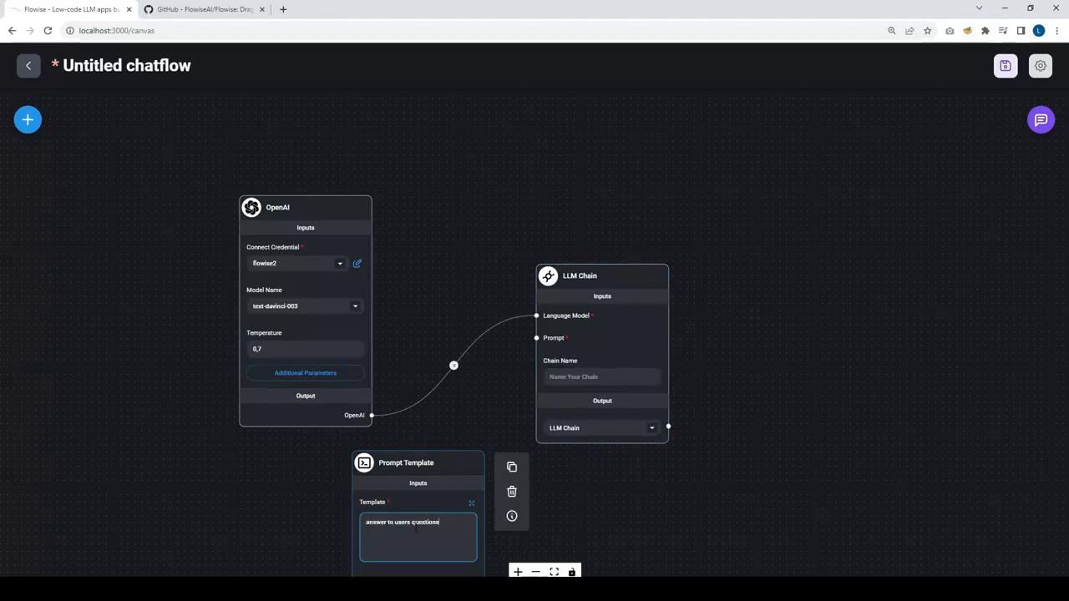
{"action": "left_click", "coordinate": [573, 518]}
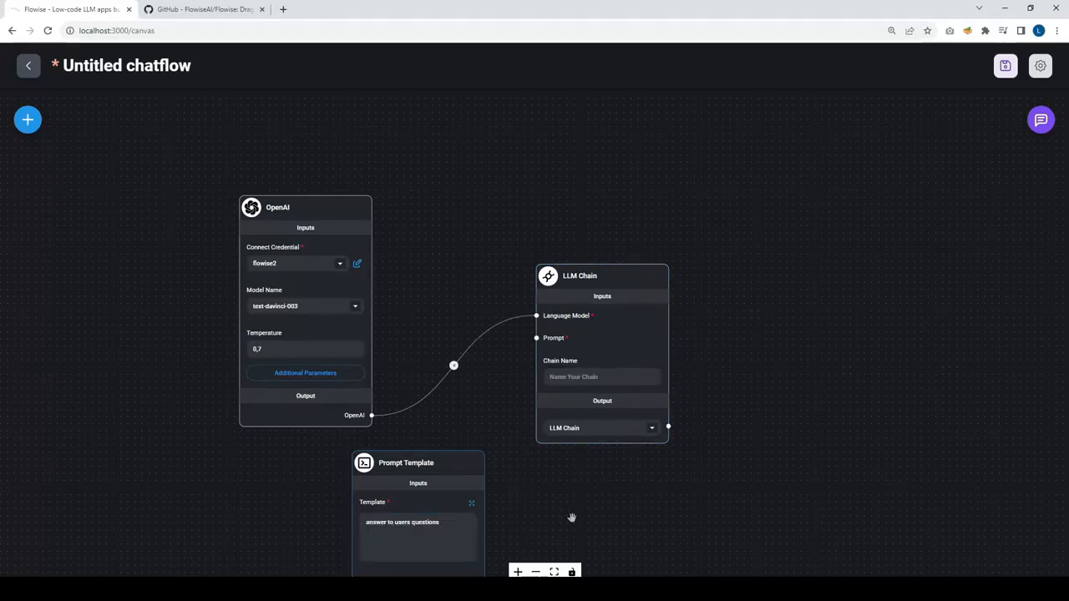
{"action": "scroll", "coordinate": [508, 475], "scroll_direction": "down", "scroll_amount": 2}
{"action": "left_click_drag", "start_coordinate": [723, 506], "coordinate": [693, 444]}
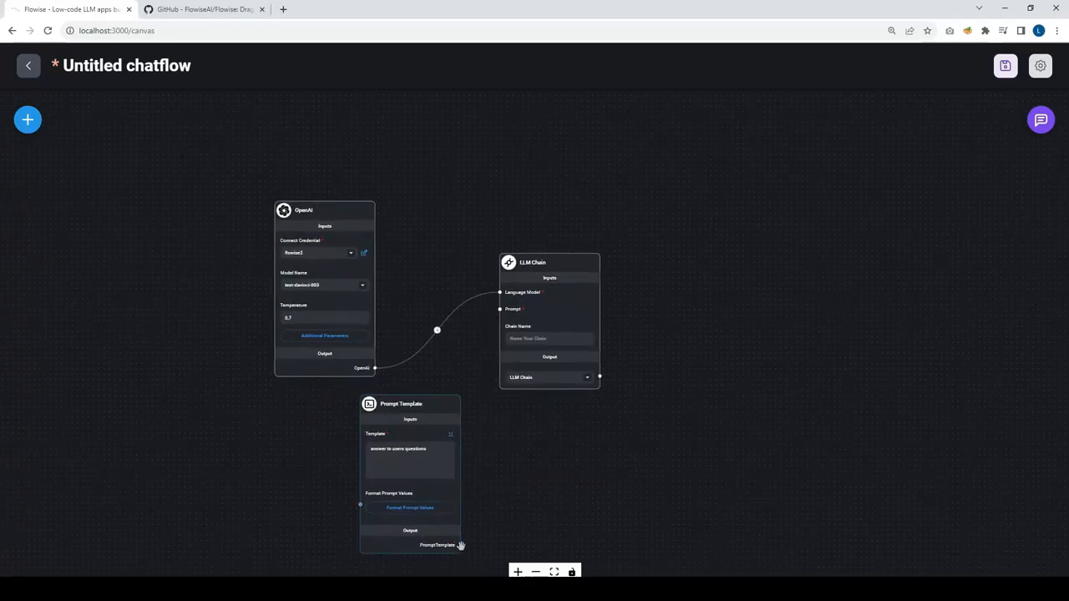
{"action": "left_click_drag", "start_coordinate": [460, 544], "coordinate": [499, 311]}
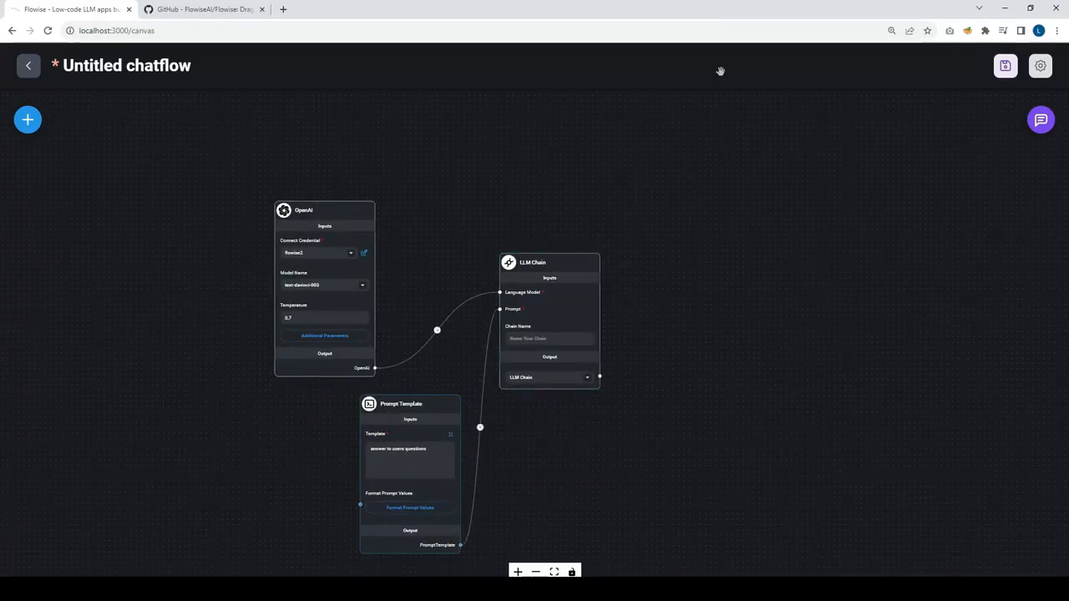
Save the new chatflow under the name "exercise 1".
{"action": "scroll", "coordinate": [719, 236], "scroll_direction": "up", "scroll_amount": 2}
{"action": "left_click_drag", "start_coordinate": [583, 189], "coordinate": [722, 123]}
{"action": "left_click", "coordinate": [1006, 66]}
{"action": "left_click", "coordinate": [431, 324]}
{"action": "type", "text": "exercise 1"}
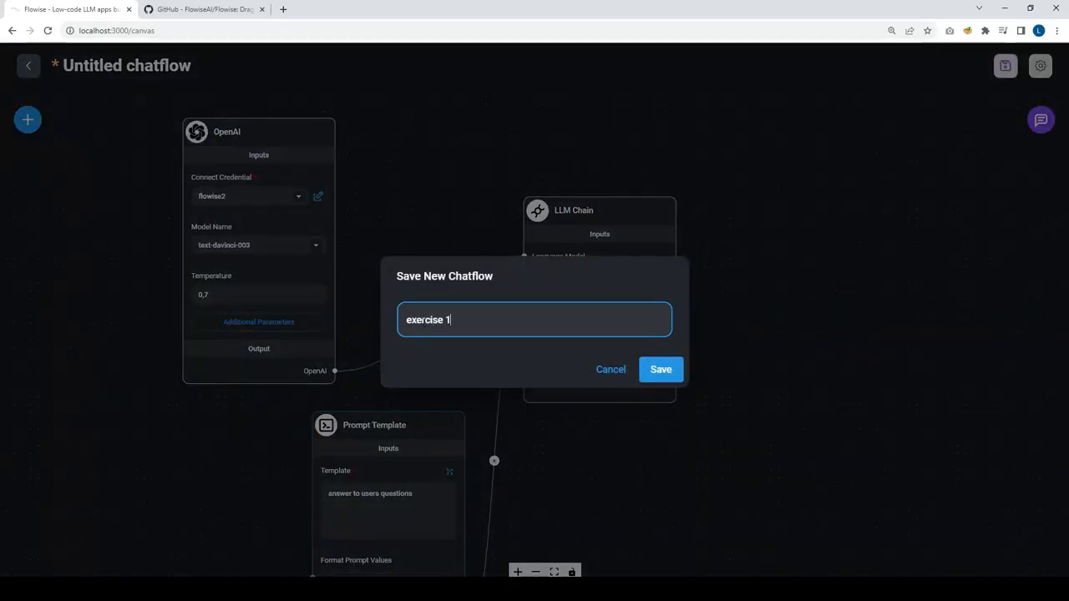
{"action": "left_click", "coordinate": [660, 369]}
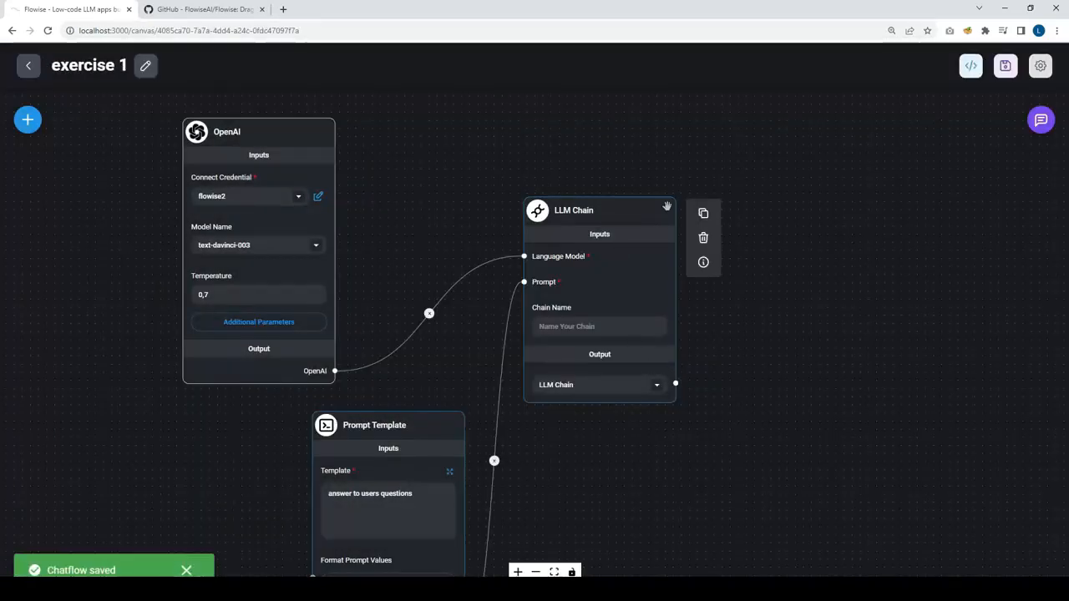
Test the chatflow by sending the message "I want to buy flowers" in its chat, and clear the chat history.
{"action": "left_click", "coordinate": [1044, 117]}
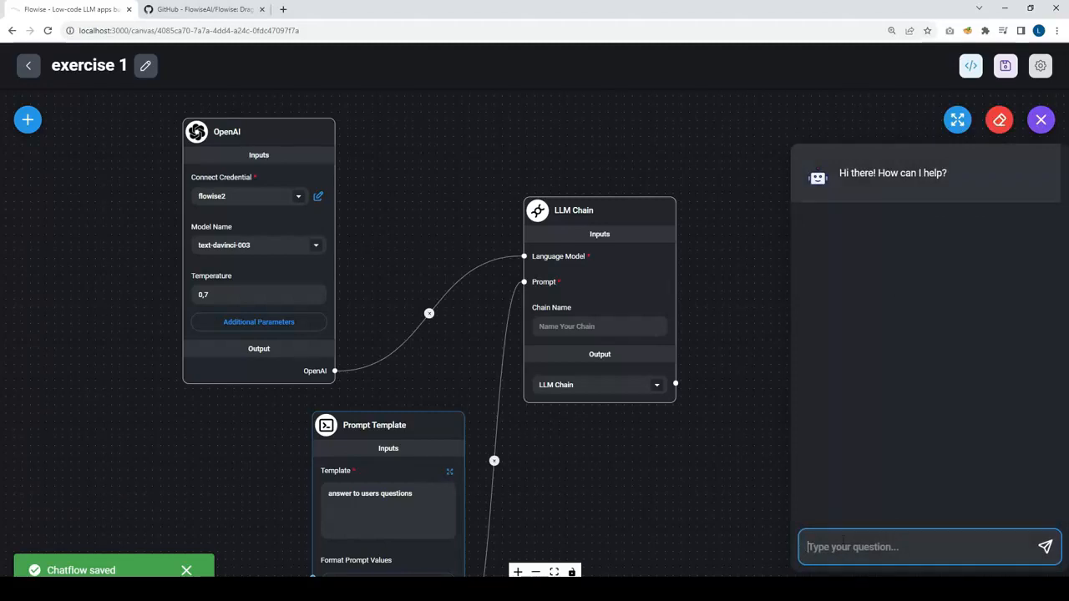
{"action": "type", "text": "t"}
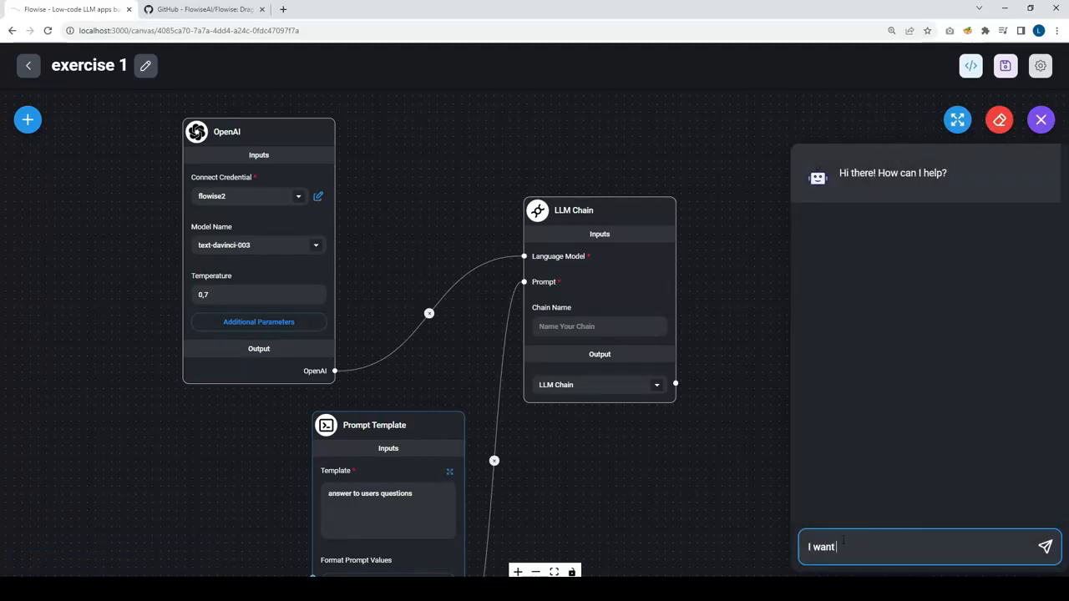
{"action": "type", "text": " want to buy flowers"}
{"action": "key", "text": "Return"}
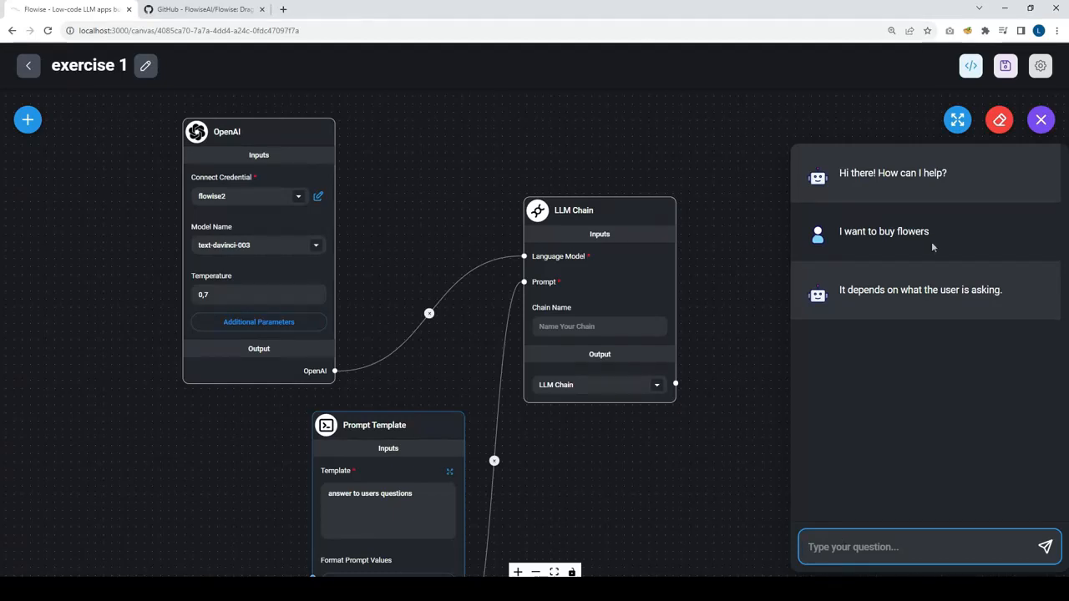
{"action": "left_click", "coordinate": [1000, 119]}
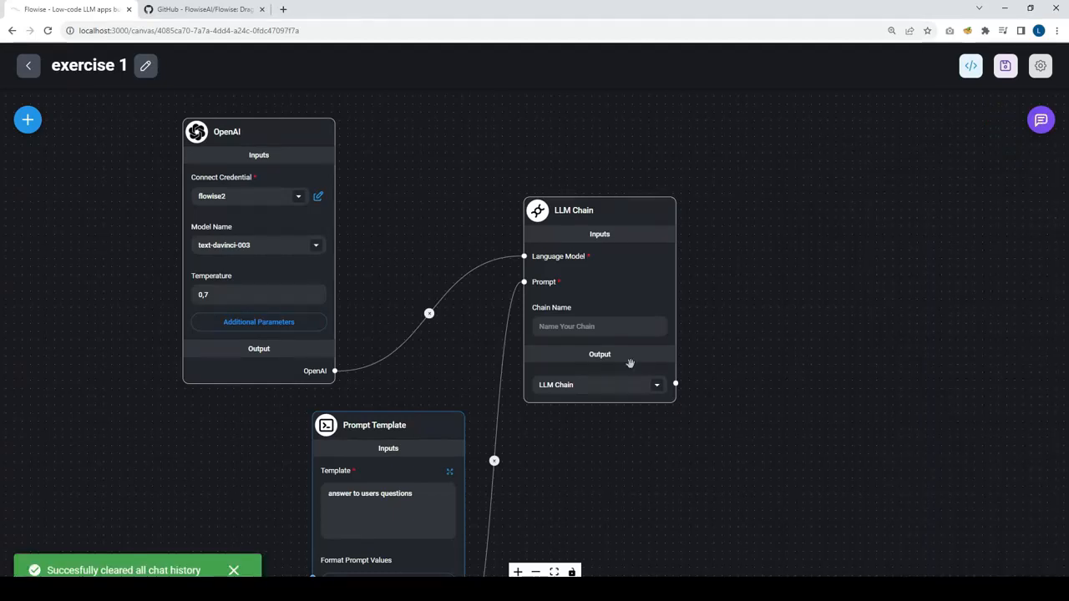
Disconnect the Prompt Template from the LLM Chain and delete both nodes from the canvas.
{"action": "scroll", "coordinate": [492, 459], "scroll_direction": "down", "scroll_amount": 1}
{"action": "left_click", "coordinate": [493, 461]}
{"action": "left_click", "coordinate": [401, 431]}
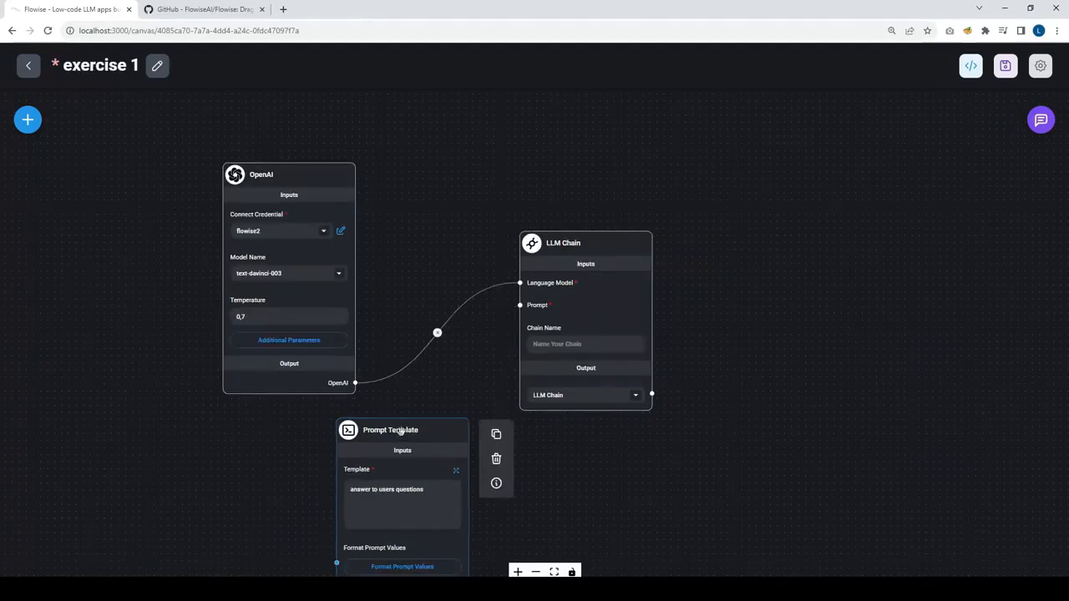
{"action": "left_click", "coordinate": [496, 459]}
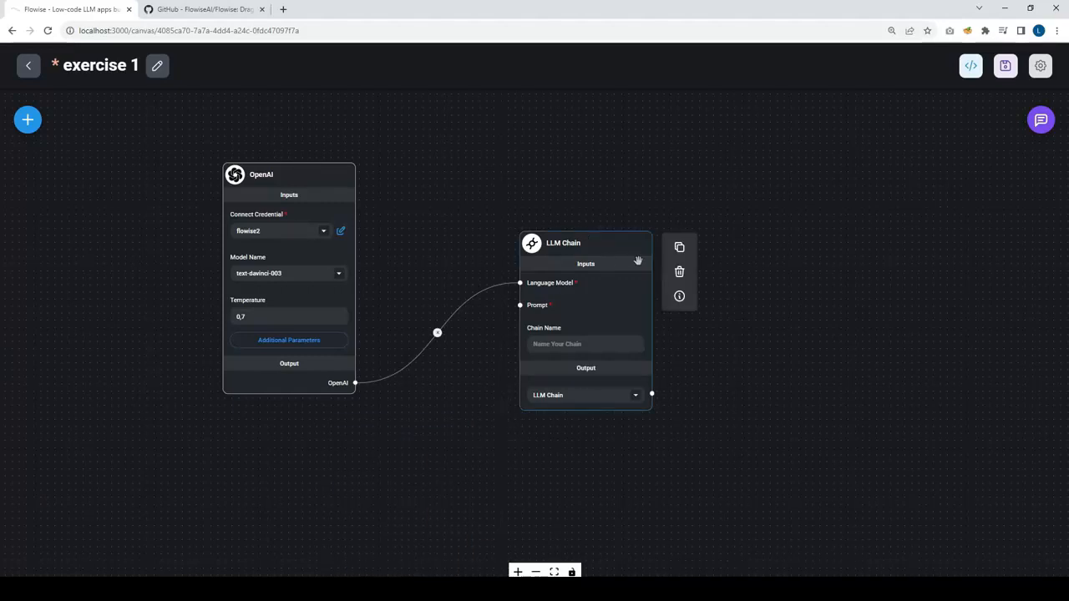
{"action": "left_click", "coordinate": [679, 272]}
Add a Conversation Chain node from the Chains category beside the OpenAI node.
{"action": "left_click", "coordinate": [29, 126]}
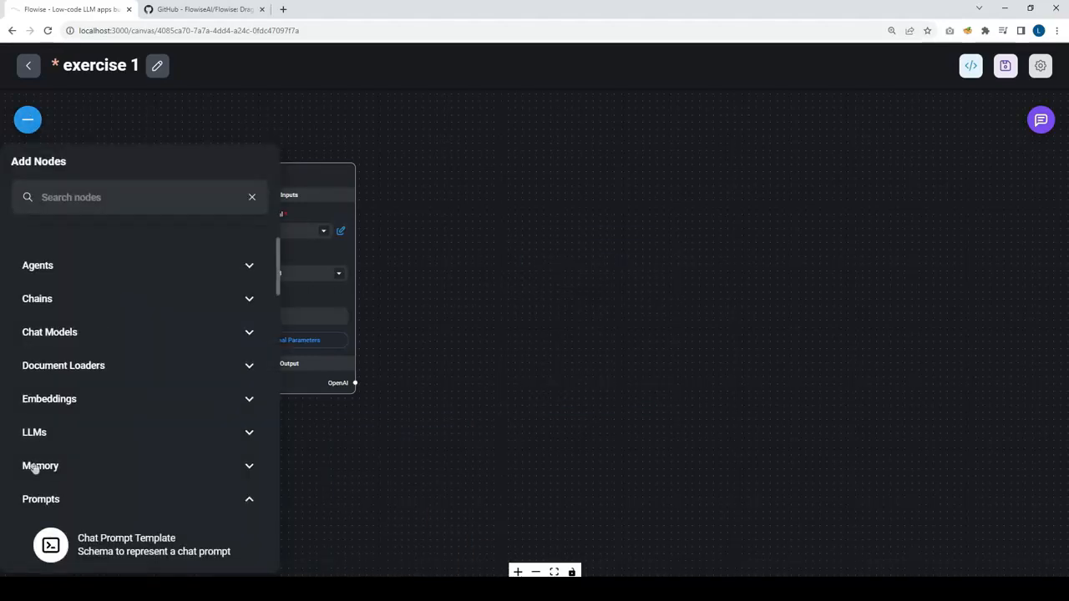
{"action": "left_click", "coordinate": [49, 499]}
{"action": "left_click", "coordinate": [37, 299]}
{"action": "scroll", "coordinate": [149, 392], "scroll_direction": "down", "scroll_amount": 3}
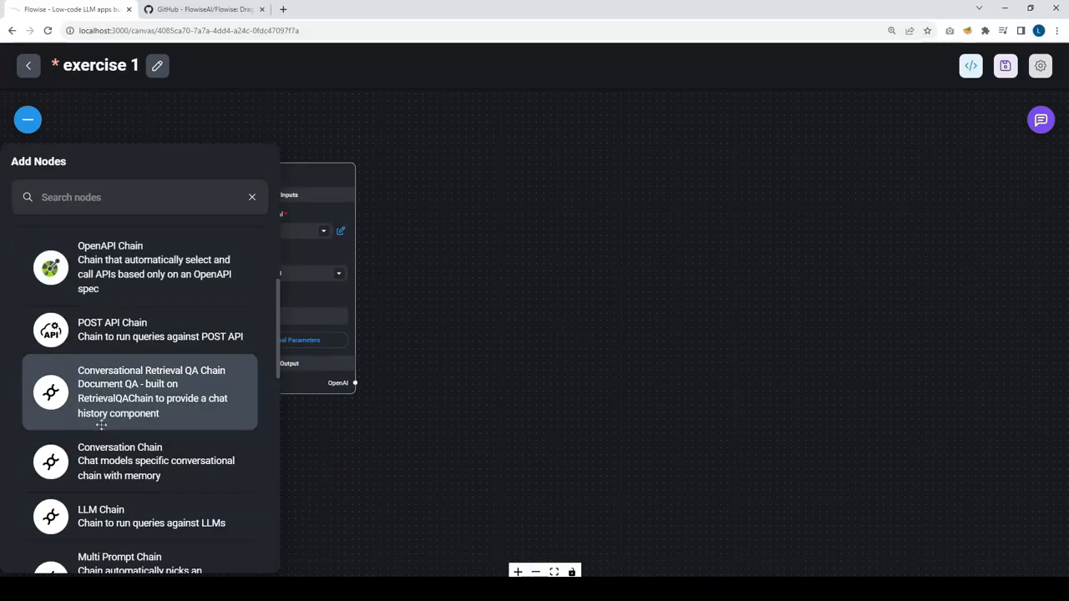
{"action": "scroll", "coordinate": [150, 405], "scroll_direction": "up", "scroll_amount": 1}
{"action": "left_click_drag", "start_coordinate": [149, 391], "coordinate": [526, 324]}
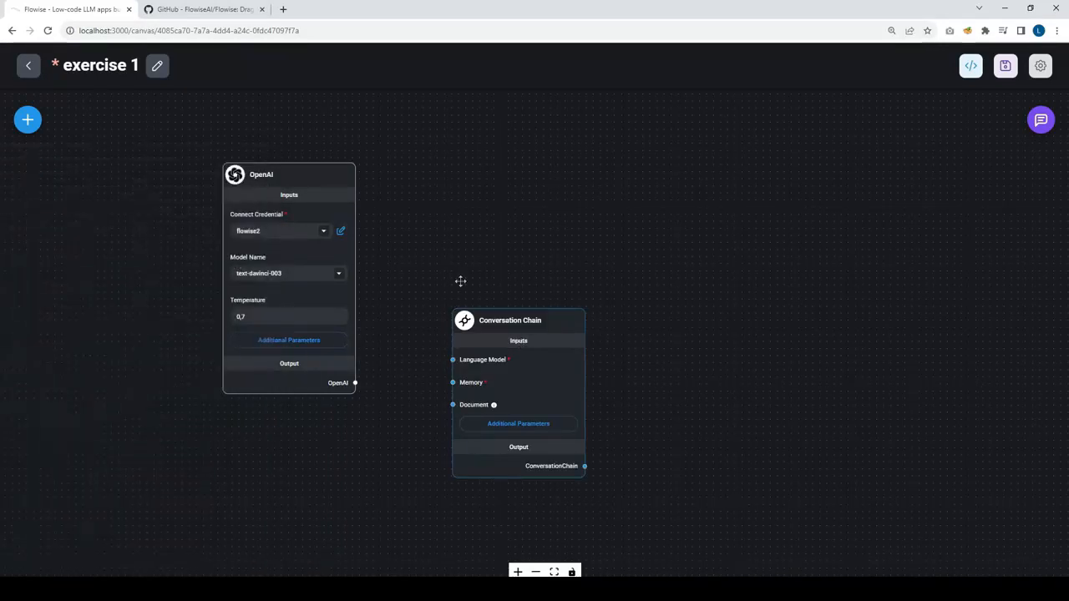
Try to connect the OpenAI output to the Conversation Chain's Language Model input, and remove the OpenAI node.
{"action": "left_click_drag", "start_coordinate": [351, 382], "coordinate": [453, 360]}
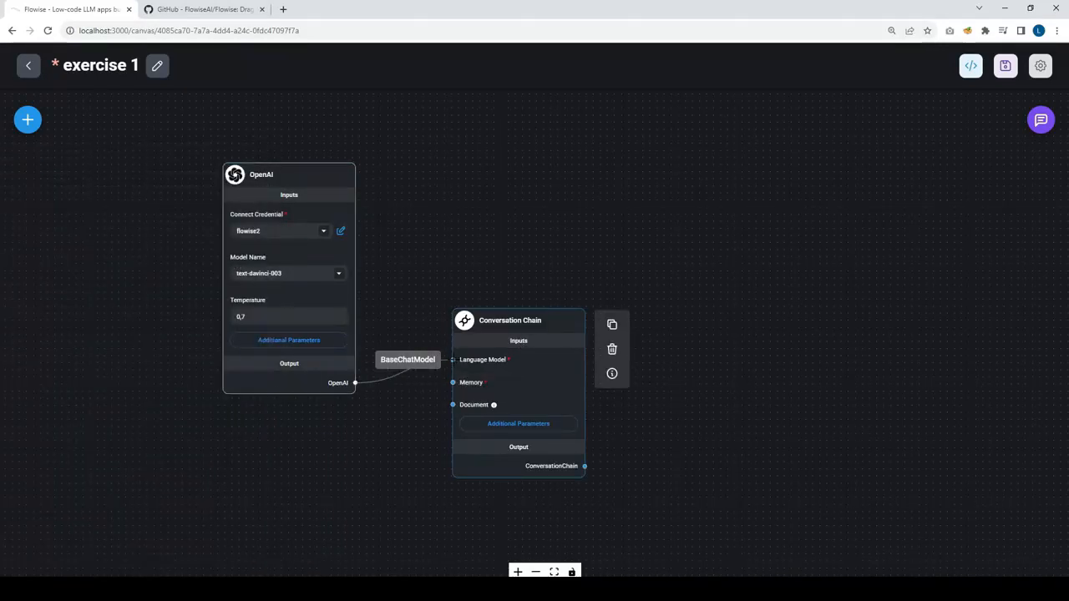
{"action": "scroll", "coordinate": [399, 359], "scroll_direction": "up", "scroll_amount": 4}
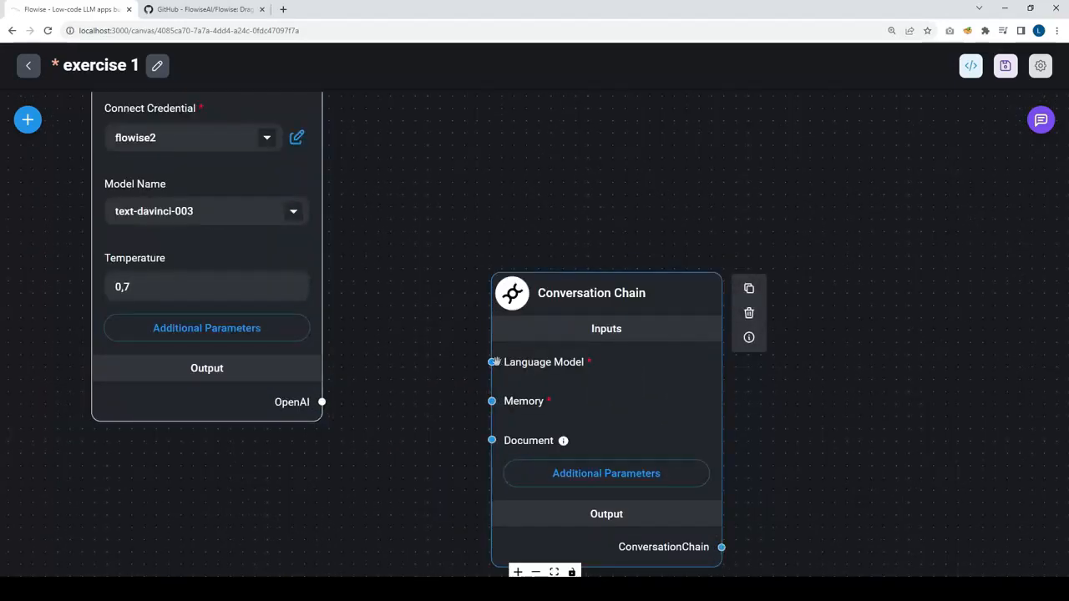
{"action": "left_click_drag", "start_coordinate": [394, 366], "coordinate": [328, 407]}
{"action": "left_click", "coordinate": [324, 403]}
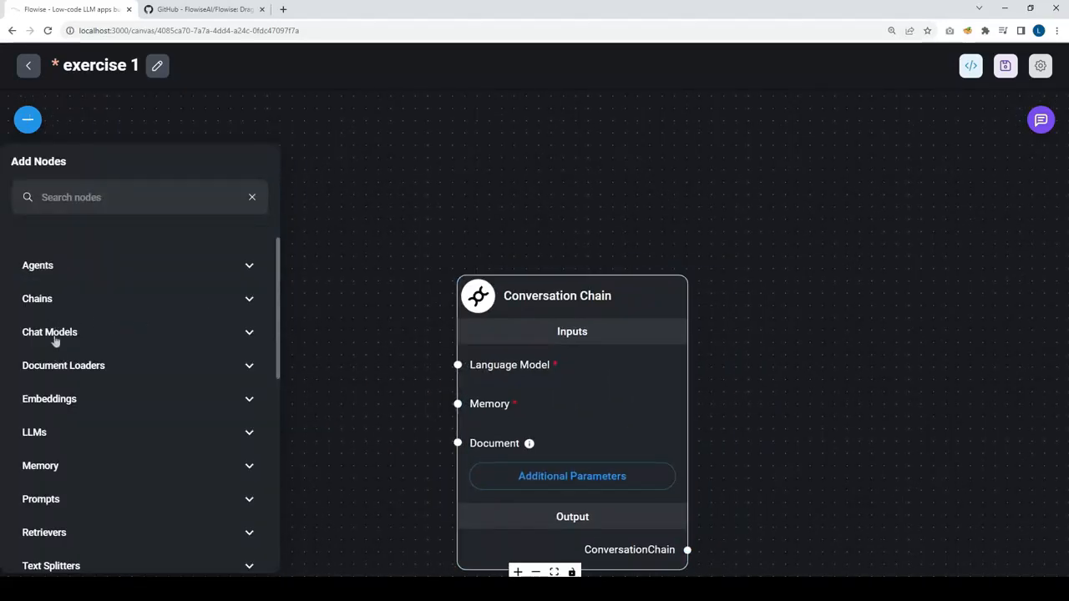
Add a ChatOpenAI node from the Chat Models category beside the Conversation Chain.
{"action": "left_click", "coordinate": [54, 334]}
{"action": "scroll", "coordinate": [50, 325], "scroll_direction": "down", "scroll_amount": 1}
{"action": "scroll", "coordinate": [38, 350], "scroll_direction": "up", "scroll_amount": 1}
{"action": "scroll", "coordinate": [25, 418], "scroll_direction": "down", "scroll_amount": 3}
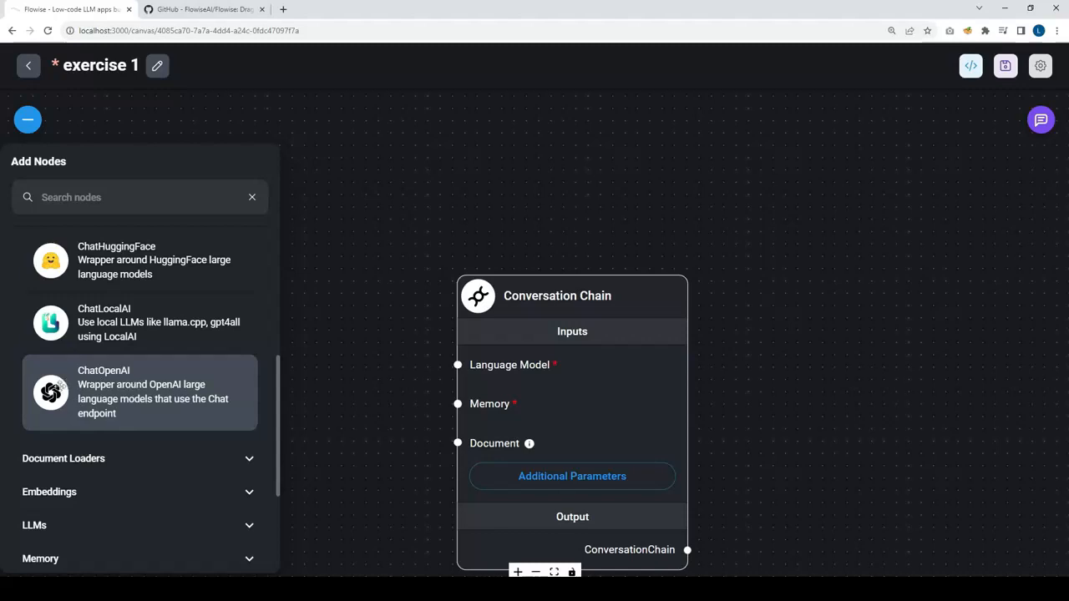
{"action": "left_click_drag", "start_coordinate": [75, 400], "coordinate": [195, 228]}
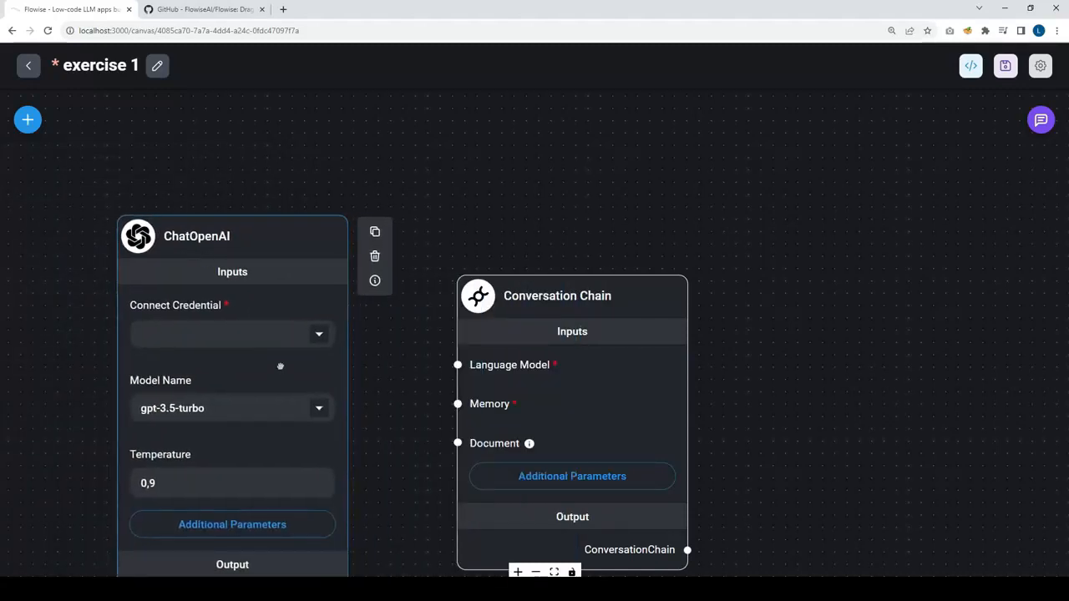
Set the ChatOpenAI credential to flowise2 and connect its output to the Conversation Chain's Language Model input.
{"action": "left_click", "coordinate": [251, 334]}
{"action": "left_click", "coordinate": [222, 384]}
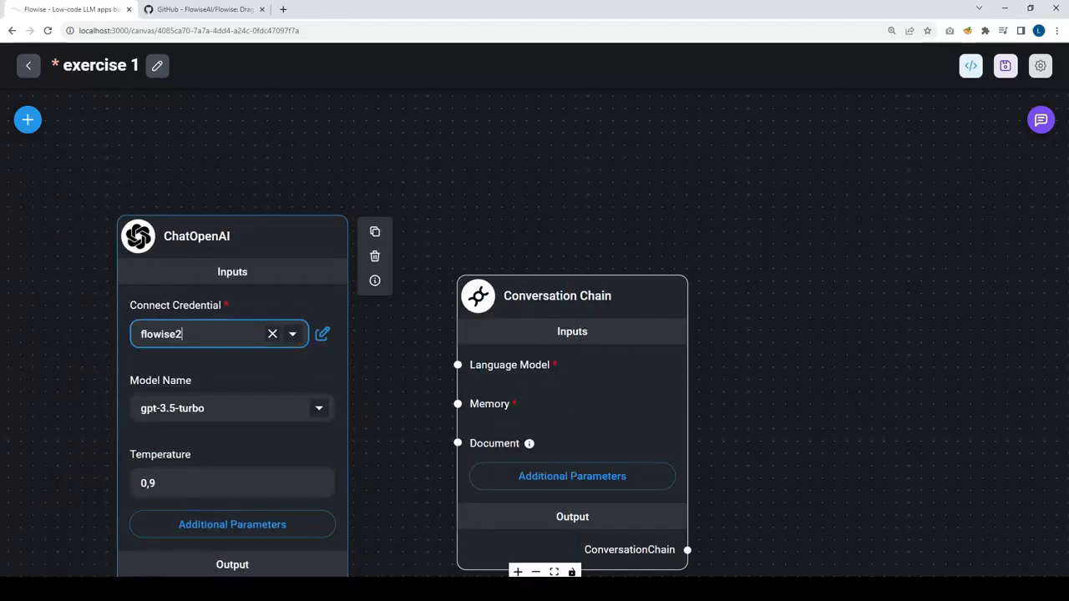
{"action": "left_click_drag", "start_coordinate": [347, 598], "coordinate": [457, 320]}
{"action": "left_click_drag", "start_coordinate": [260, 180], "coordinate": [282, 162]}
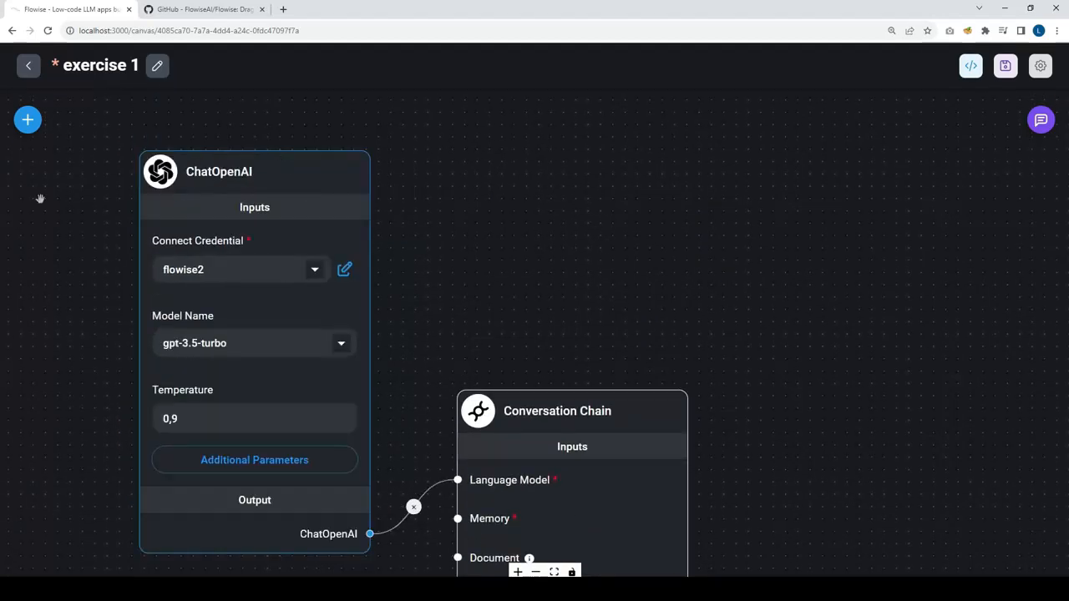
Add a Buffer Memory node from the Memory category below the ChatOpenAI node.
{"action": "left_click", "coordinate": [28, 120]}
{"action": "left_click", "coordinate": [151, 335]}
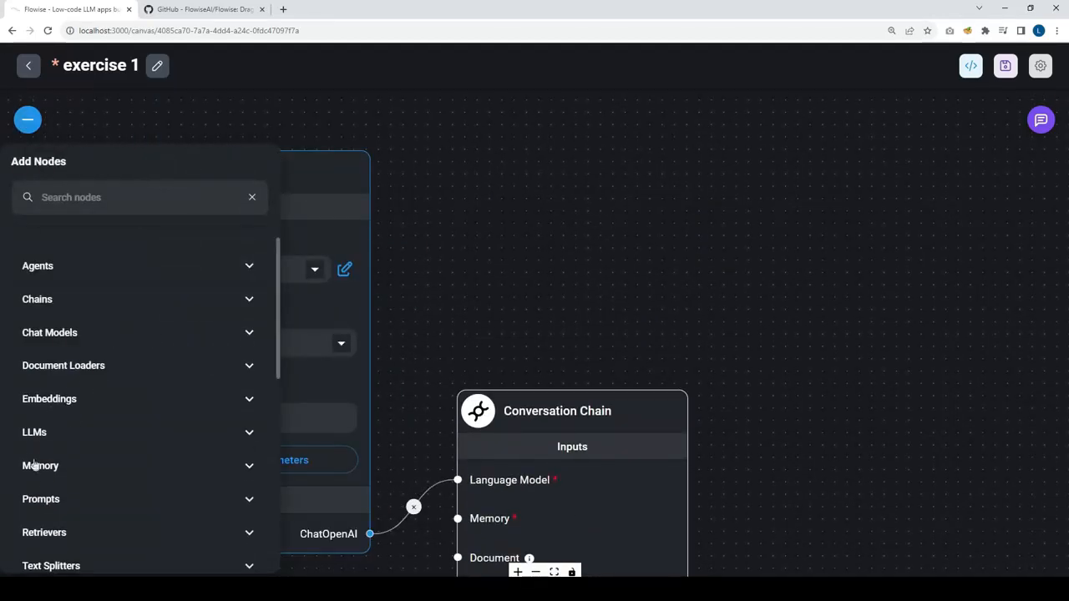
{"action": "left_click", "coordinate": [34, 465]}
{"action": "scroll", "coordinate": [126, 401], "scroll_direction": "down", "scroll_amount": 2}
{"action": "left_click_drag", "start_coordinate": [65, 378], "coordinate": [281, 505]}
{"action": "scroll", "coordinate": [125, 436], "scroll_direction": "down", "scroll_amount": 2}
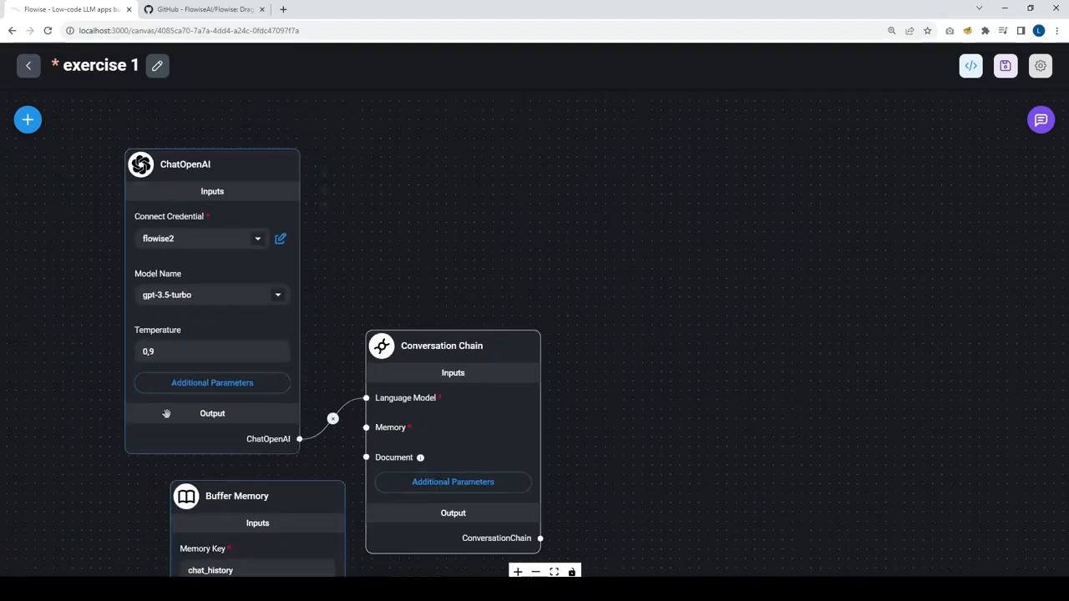
Move the Buffer Memory node farther from the Conversation Chain and connect its output to the chain's Memory input.
{"action": "left_click_drag", "start_coordinate": [162, 493], "coordinate": [292, 299]}
{"action": "left_click_drag", "start_coordinate": [381, 304], "coordinate": [289, 311]}
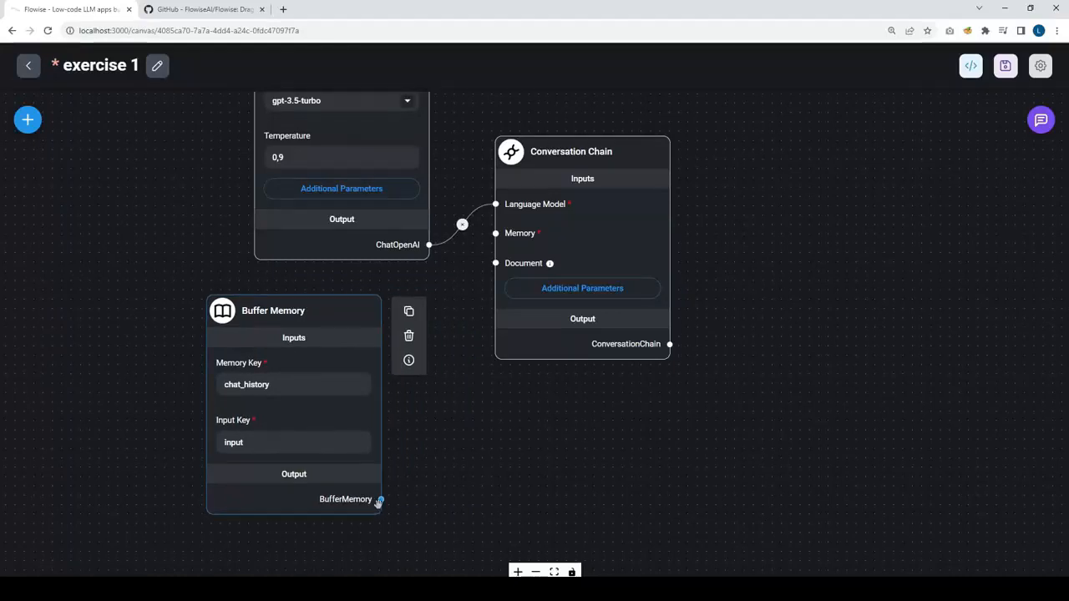
{"action": "left_click_drag", "start_coordinate": [380, 499], "coordinate": [495, 233]}
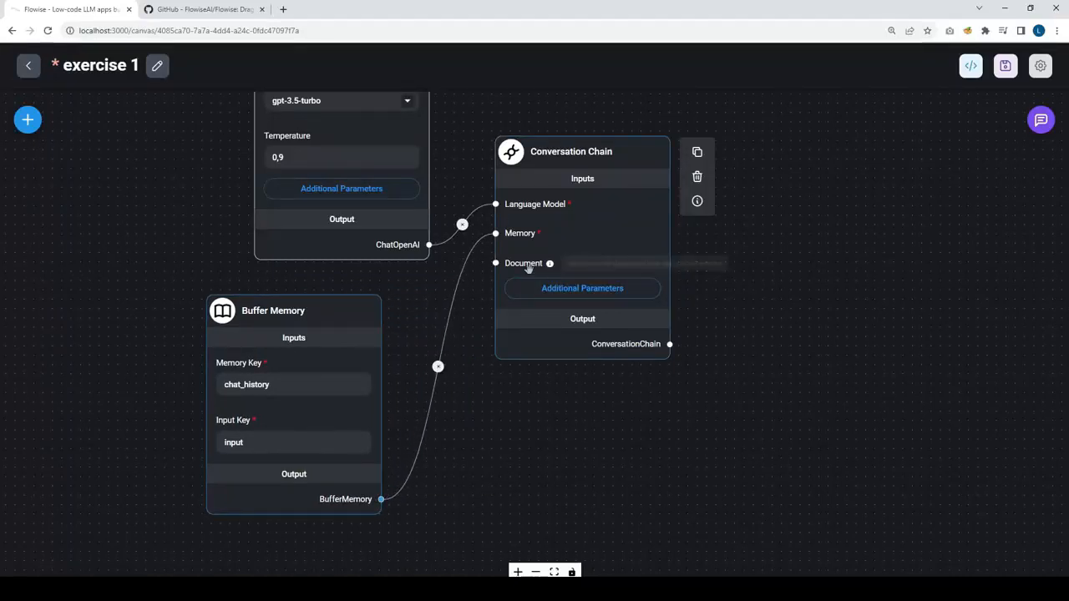
{"action": "mouse_move", "coordinate": [548, 266]}
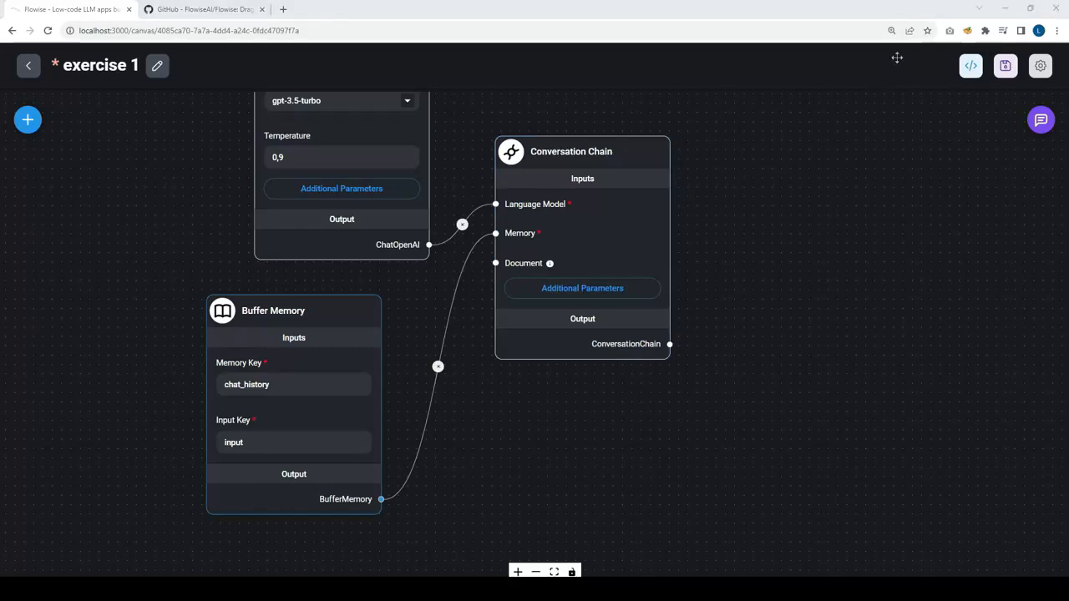
Save the chatflow and send the test message "hi" in its chat.
{"action": "left_click", "coordinate": [1005, 65]}
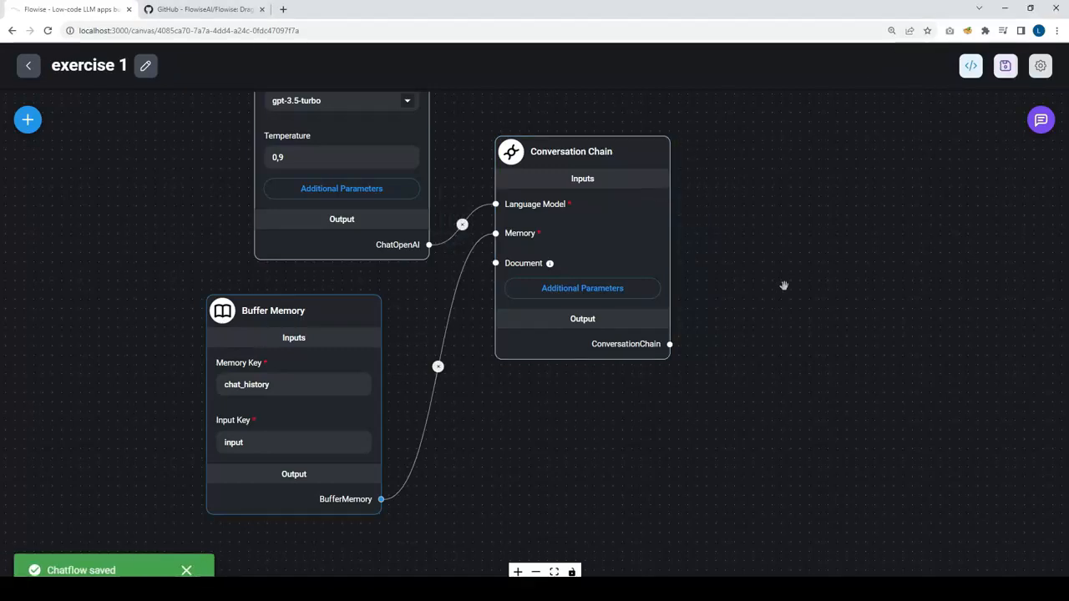
{"action": "scroll", "coordinate": [735, 287], "scroll_direction": "up", "scroll_amount": 1}
{"action": "scroll", "coordinate": [735, 285], "scroll_direction": "down", "scroll_amount": 2}
{"action": "left_click_drag", "start_coordinate": [759, 255], "coordinate": [729, 346]}
{"action": "left_click", "coordinate": [1043, 128]}
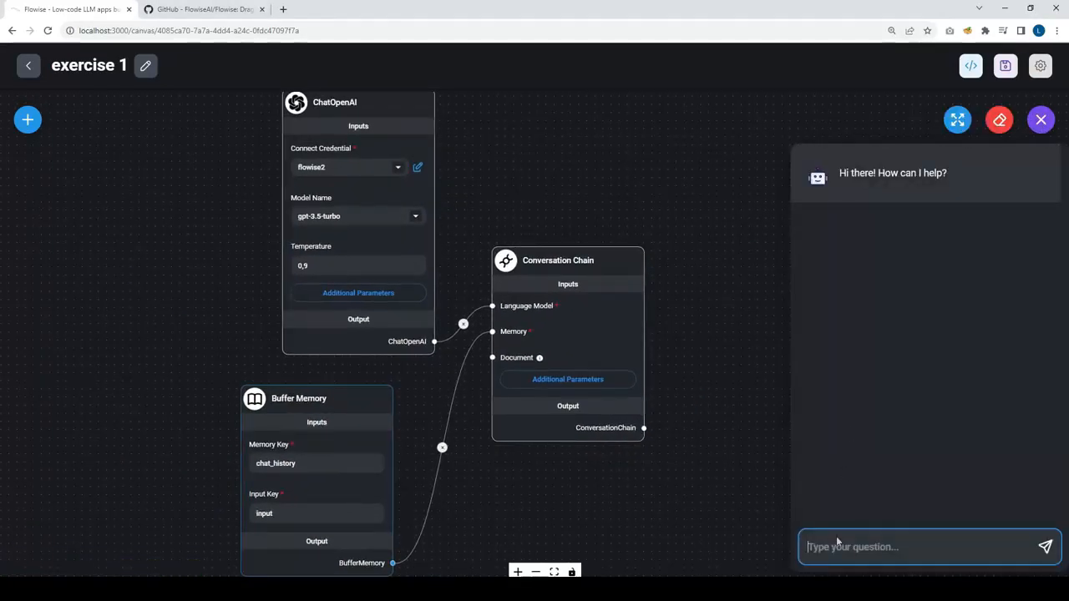
{"action": "type", "text": "hi"}
{"action": "key", "text": "Return"}
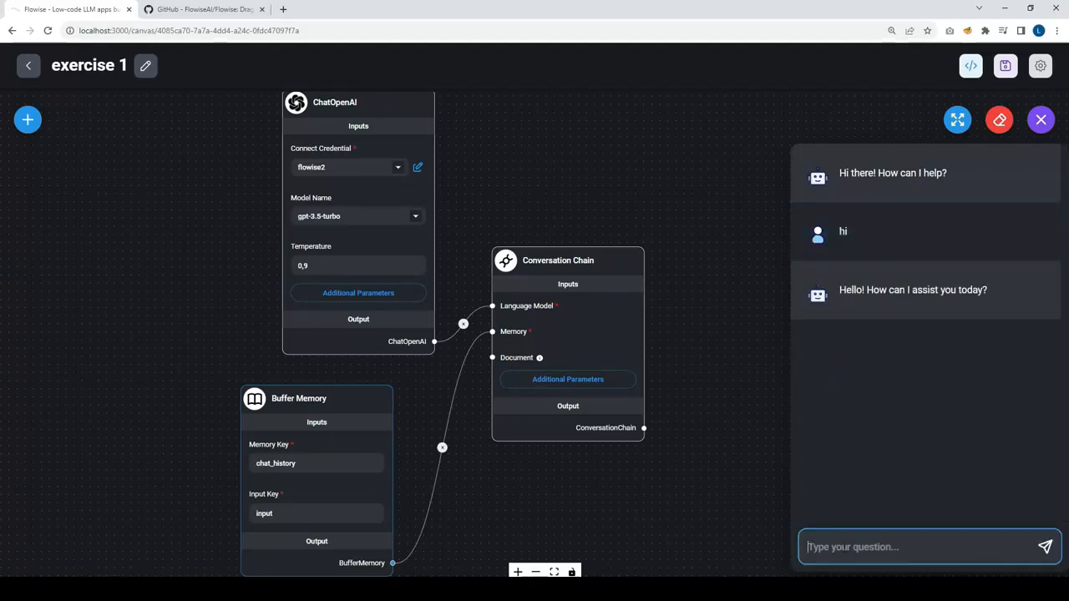
Ask the chat "whta types of flowers can I find in summer?" and close the chat window.
{"action": "type", "text": "whta types "}
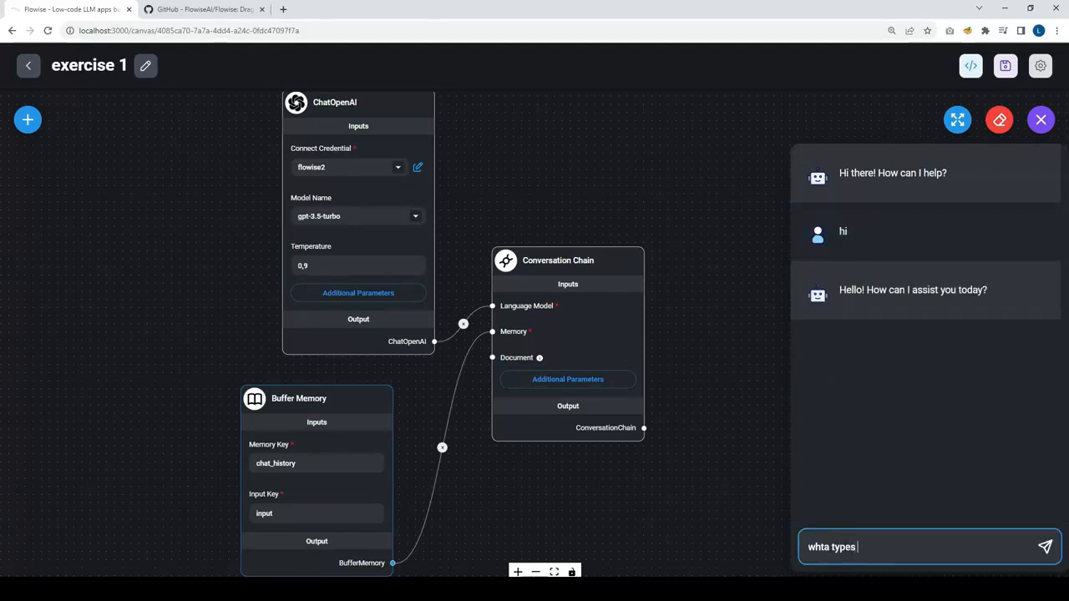
{"action": "type", "text": "of flowers can I find in s"}
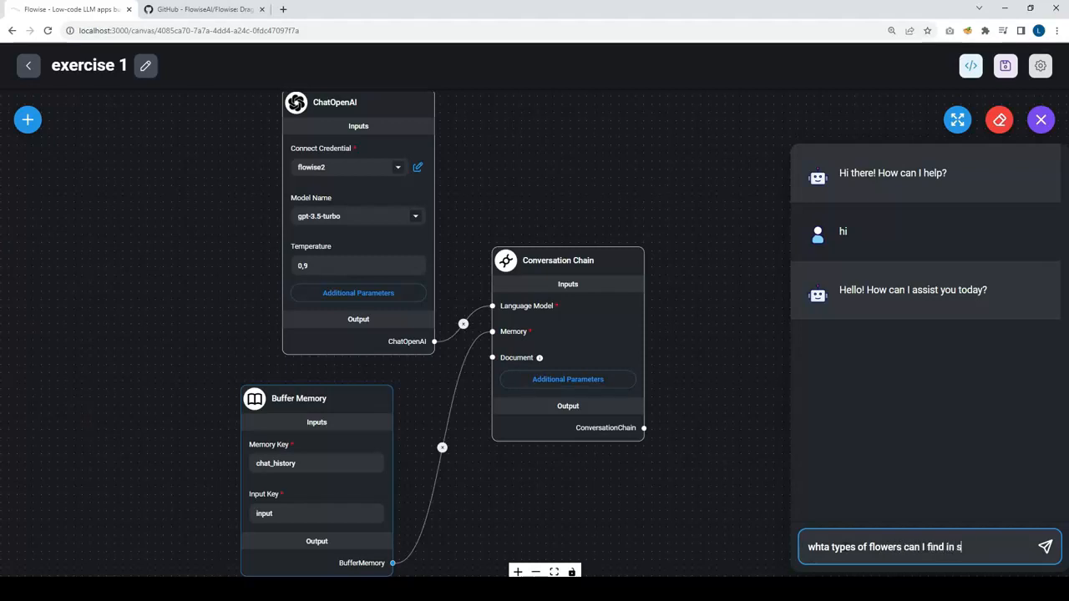
{"action": "type", "text": "ummer?"}
{"action": "key", "text": "Return"}
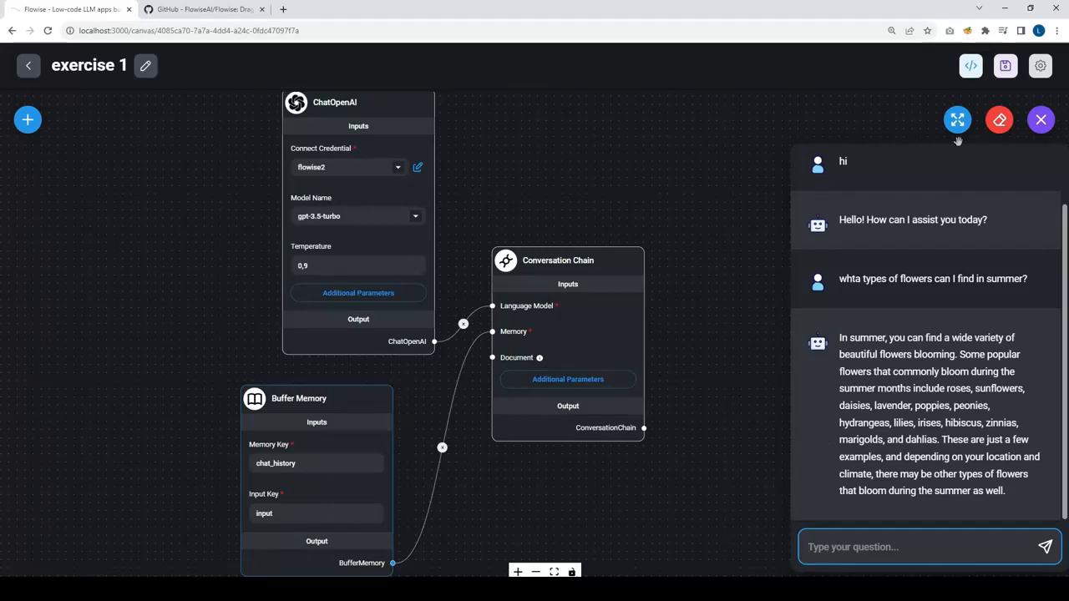
{"action": "left_click", "coordinate": [1041, 119]}
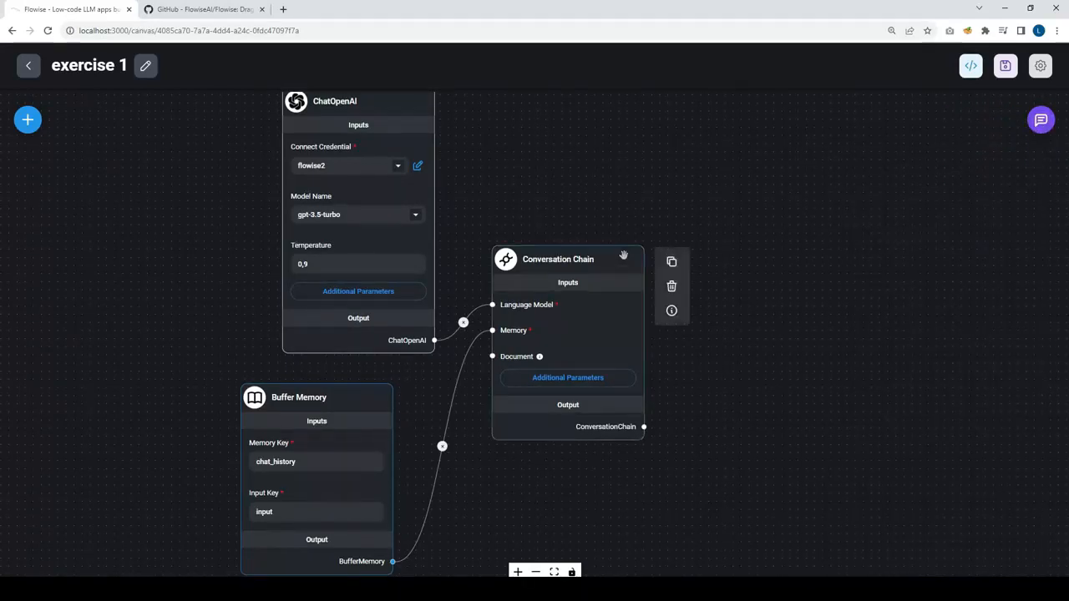